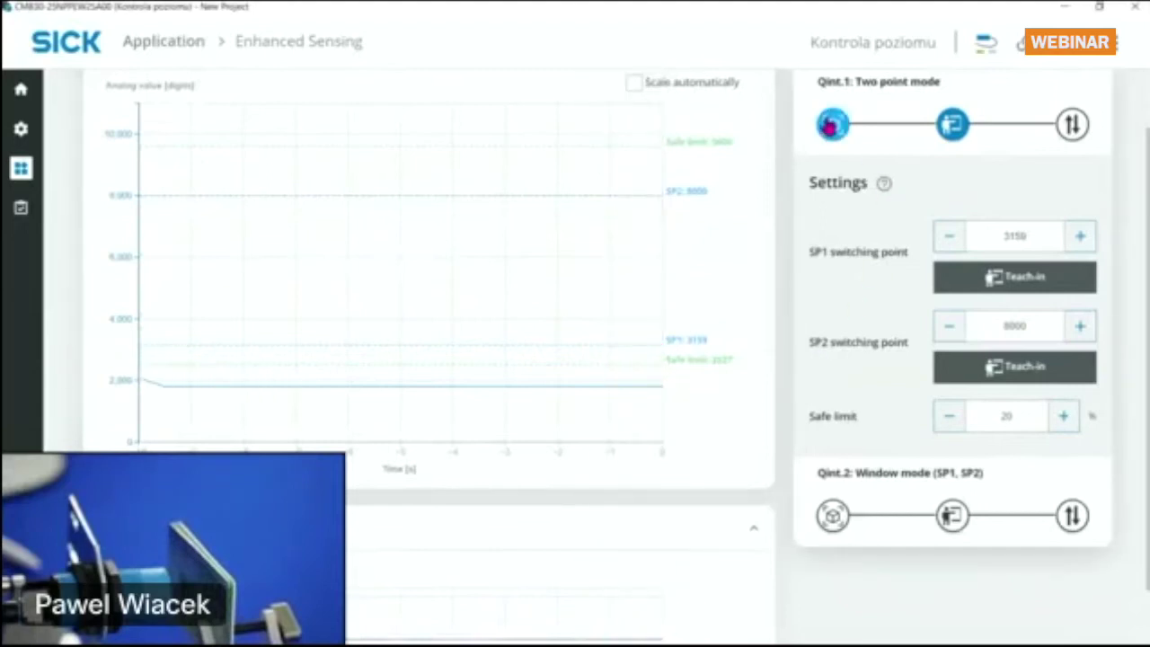
# Review the Qint.1 switching mode and output properties, selecting High-active as the switch point logic.
pyautogui.click(832, 124)
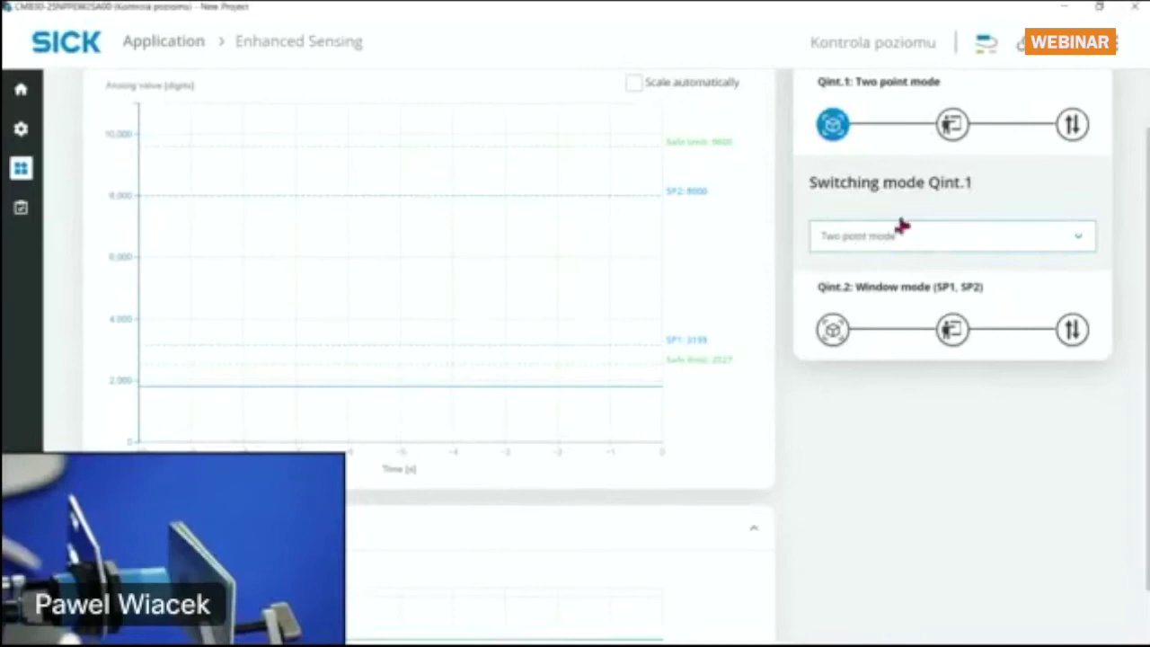
pyautogui.click(1072, 131)
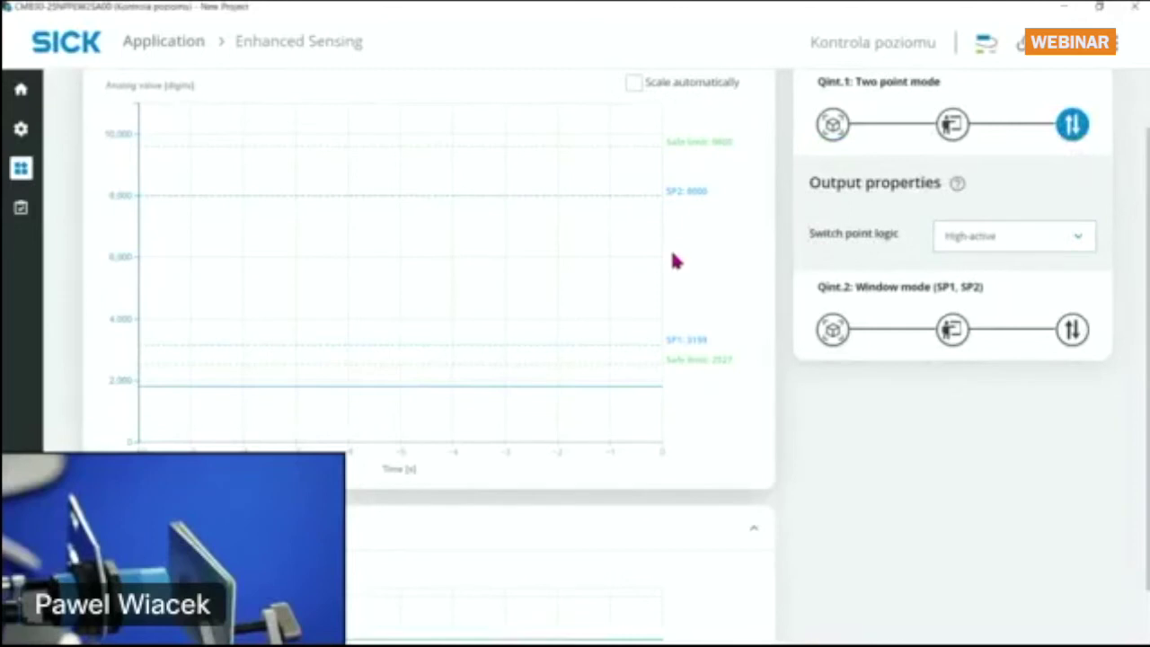
pyautogui.click(1038, 240)
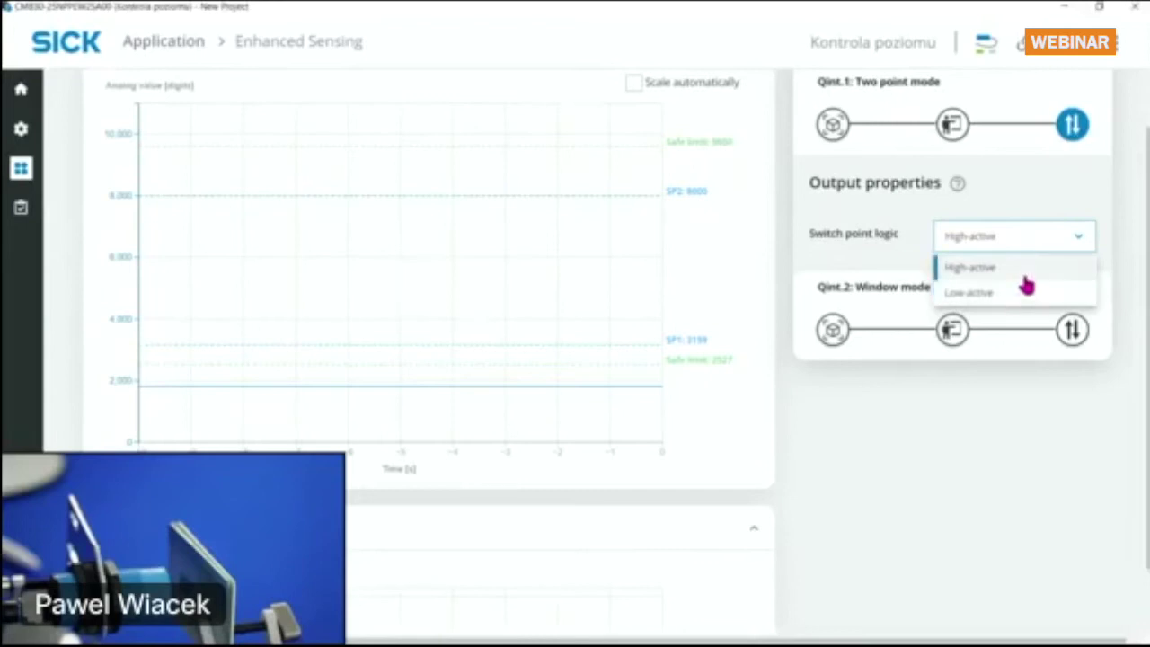
pyautogui.click(1024, 272)
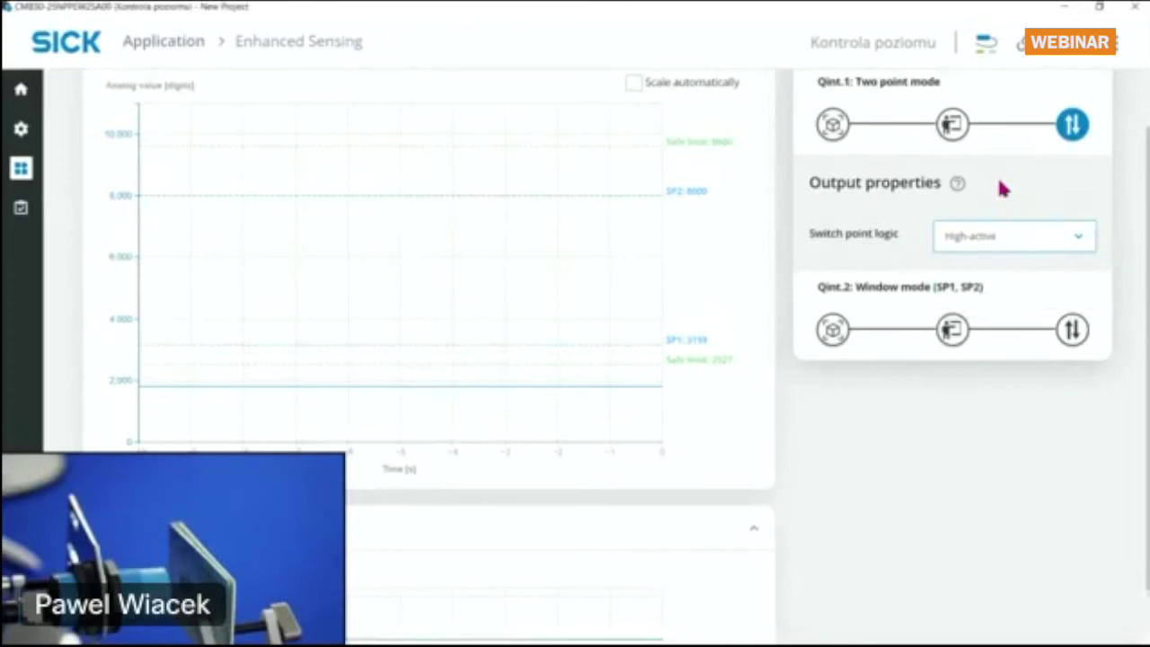
# On the Smart Task page, try External logic input for input selector 2, view Channel 2's logic options, and restore Quality of run alarm (TA).
pyautogui.moveTo(36, 174)
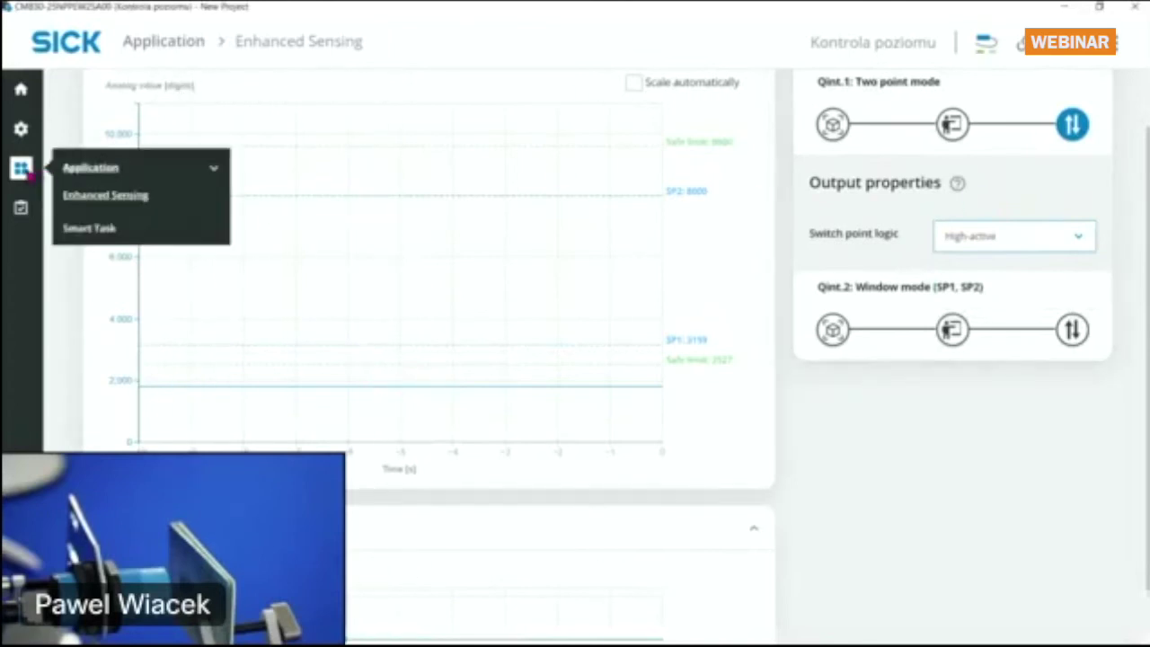
pyautogui.click(99, 231)
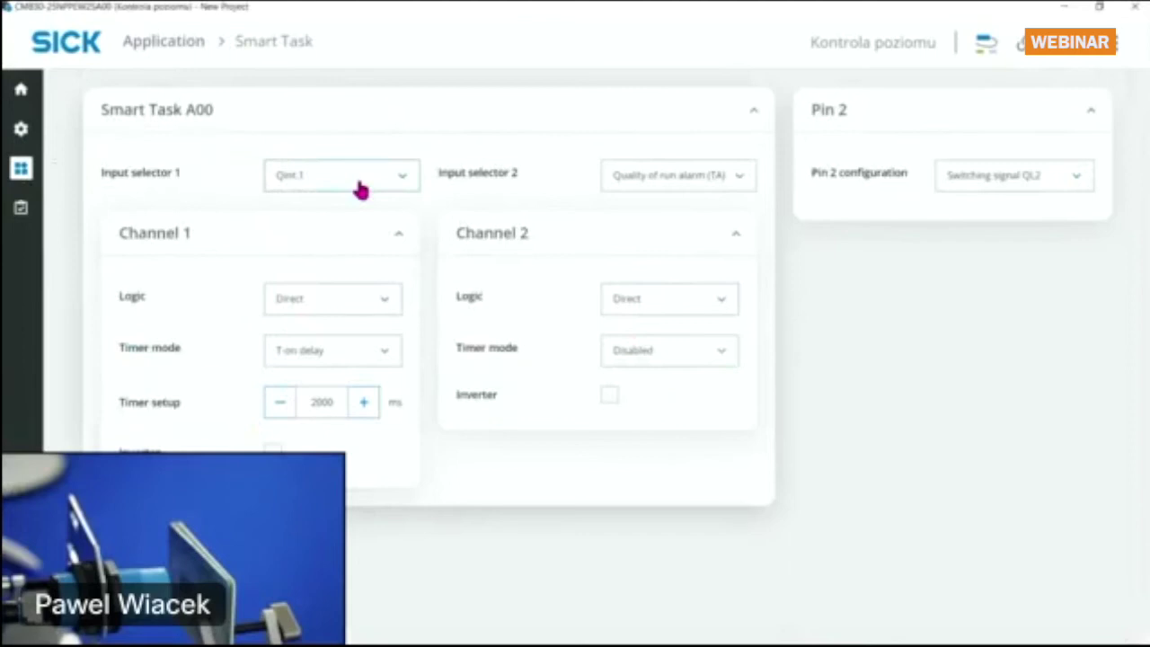
pyautogui.click(691, 189)
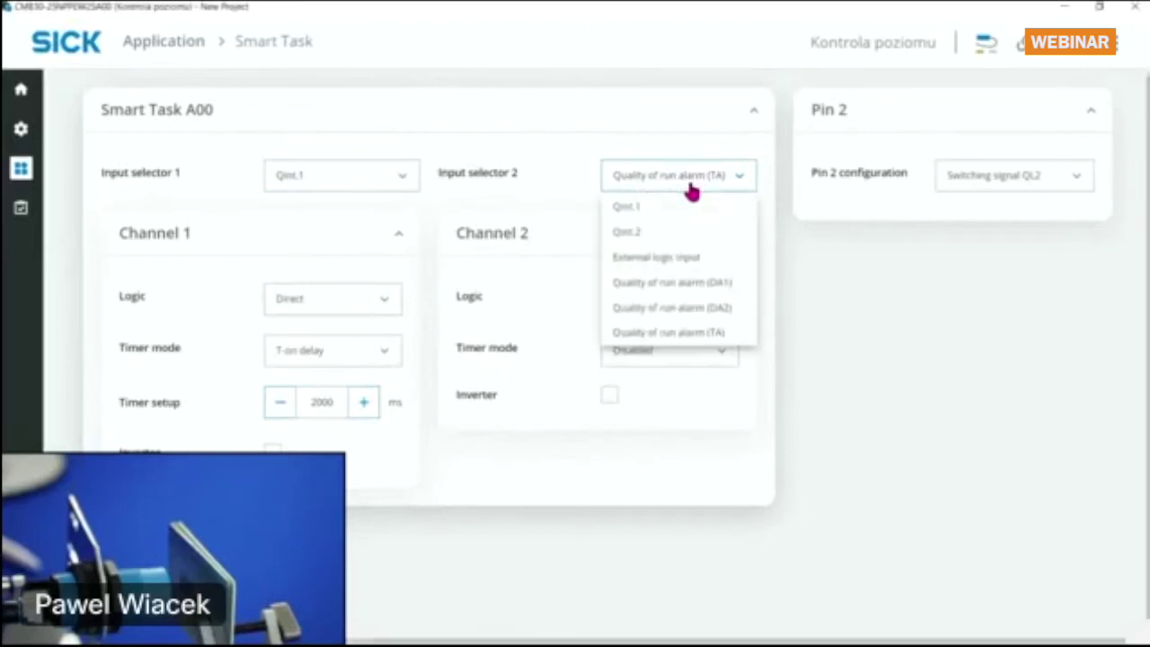
pyautogui.click(672, 258)
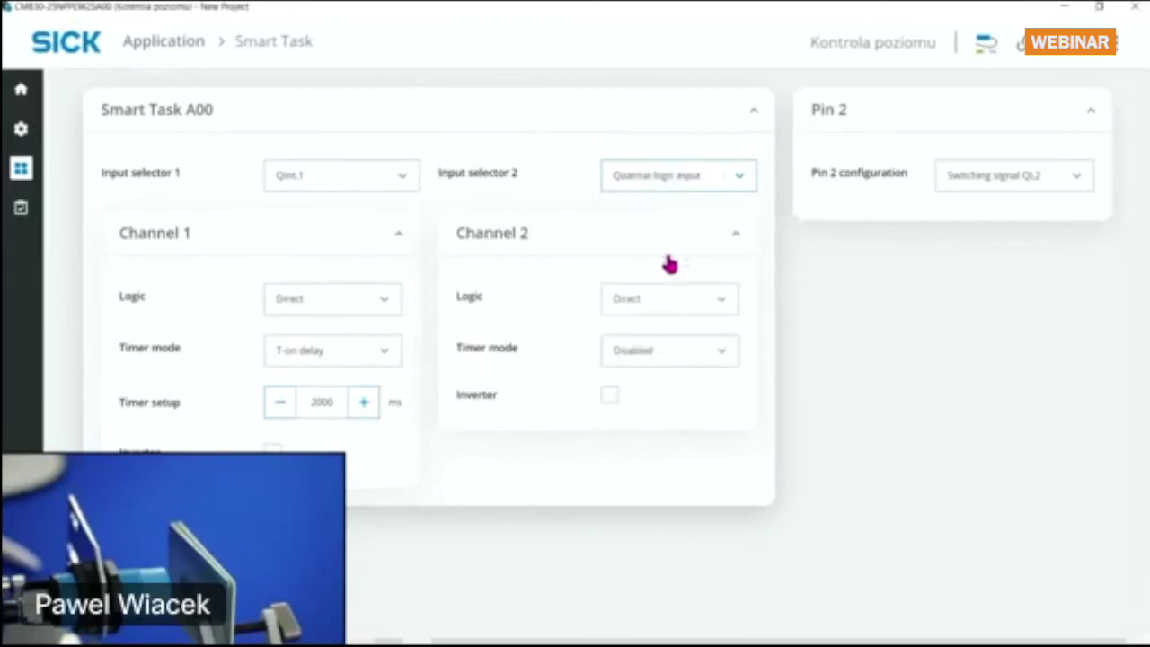
pyautogui.click(650, 302)
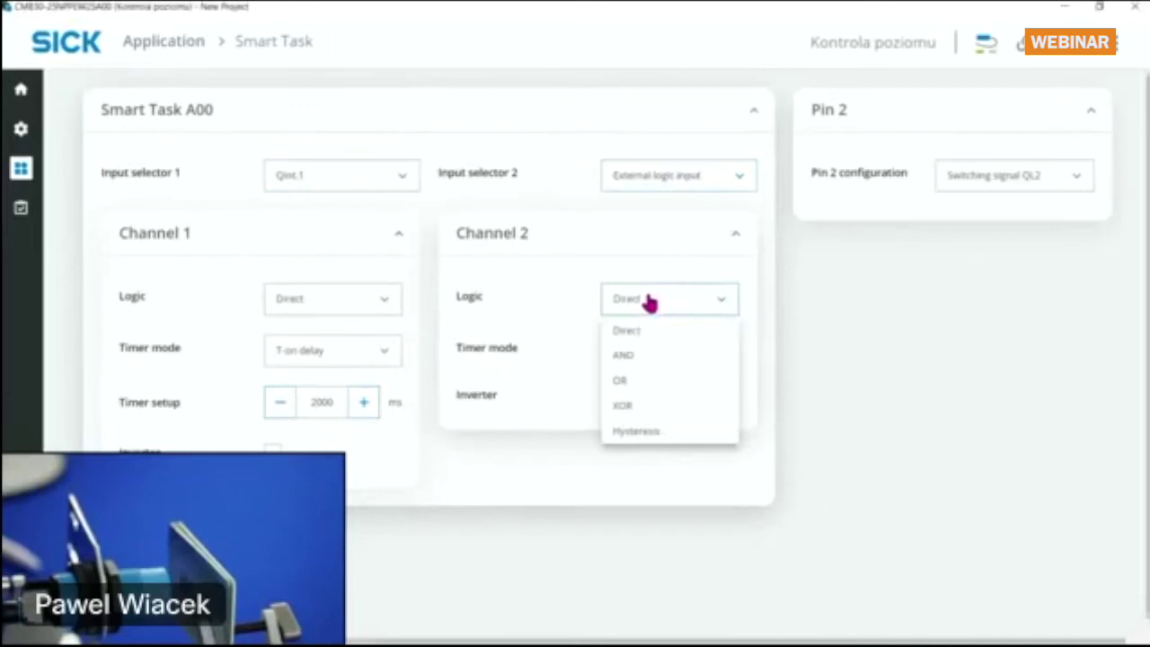
pyautogui.click(645, 182)
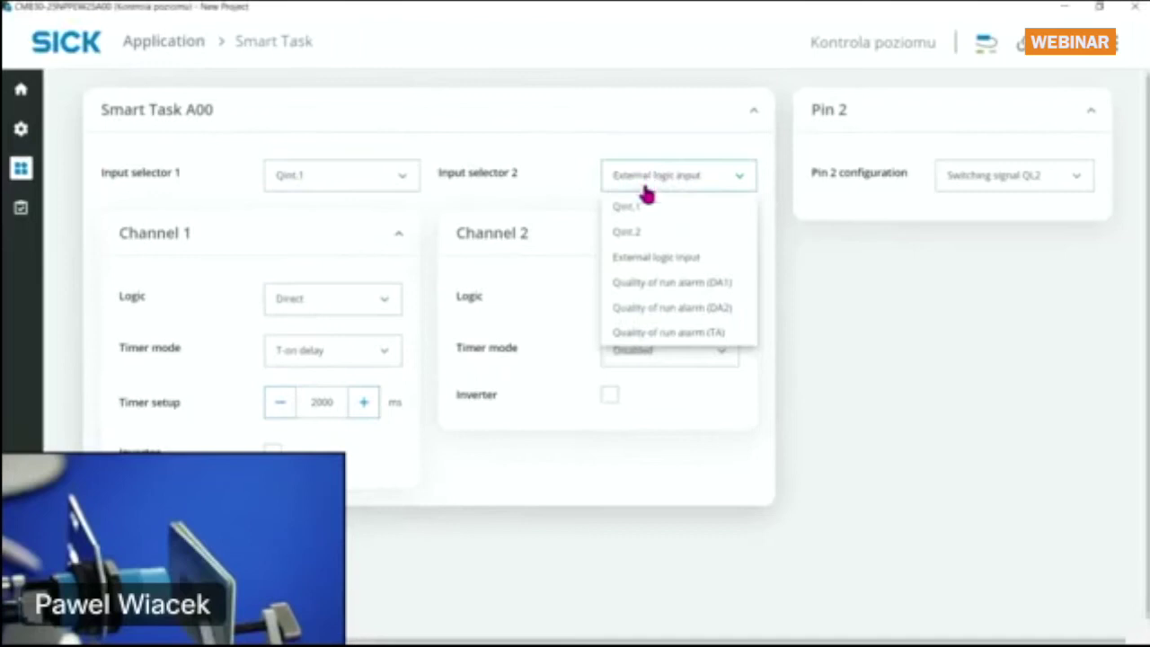
pyautogui.click(644, 332)
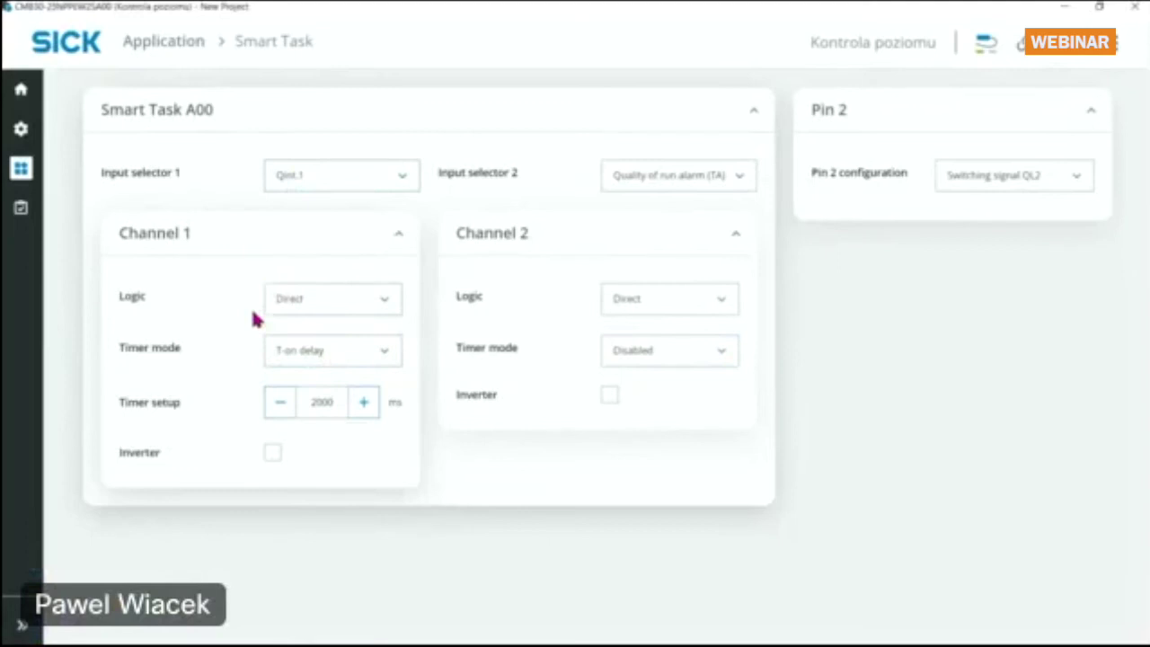
# Examine the functions available for the Pin 2 configuration.
pyautogui.click(1004, 184)
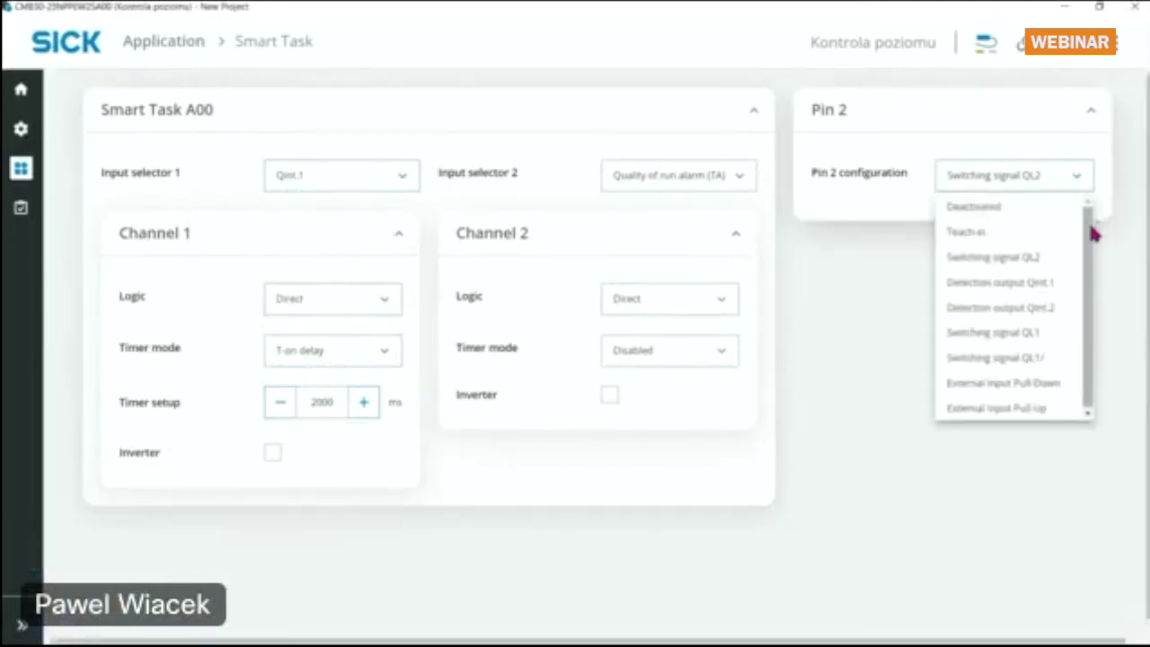
pyautogui.moveTo(1090, 257); pyautogui.dragTo(1090, 211)
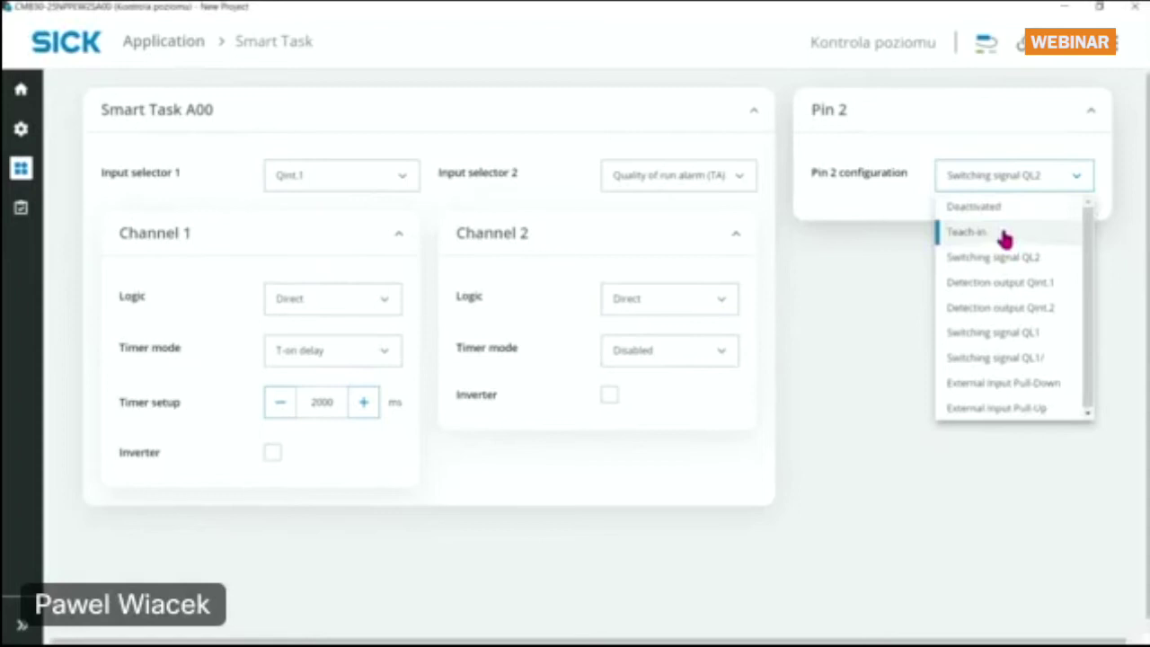
pyautogui.click(836, 280)
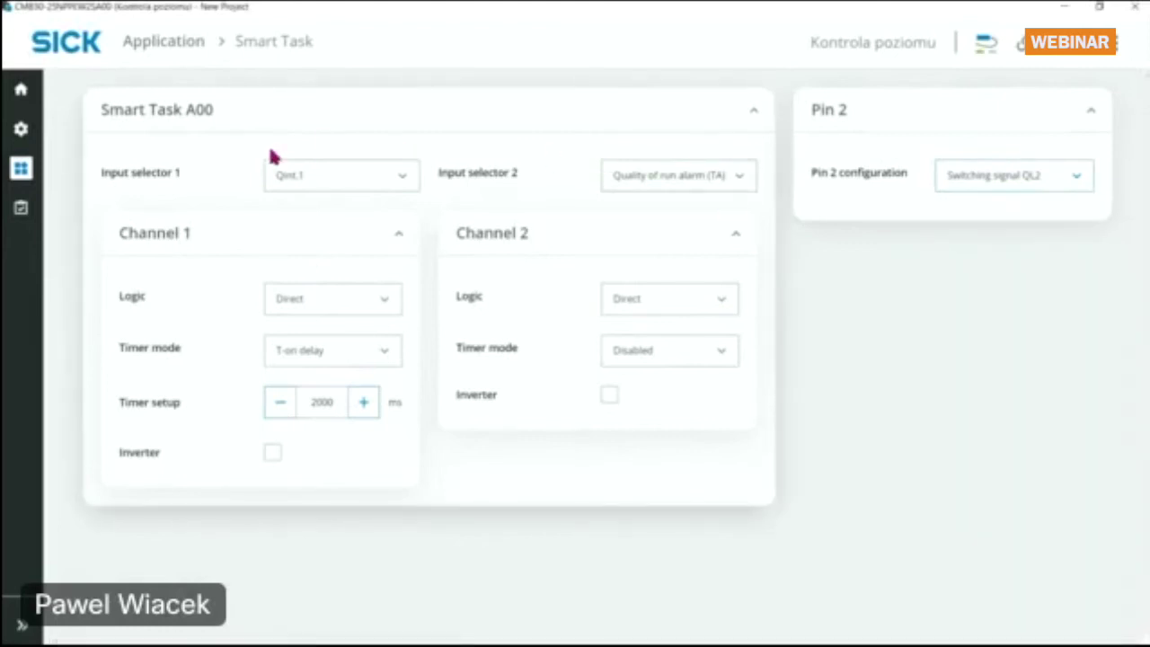
# Open the Diagnostics overview and review the device, connection and application status along with the temperature and signal quality sections.
pyautogui.moveTo(18, 183)
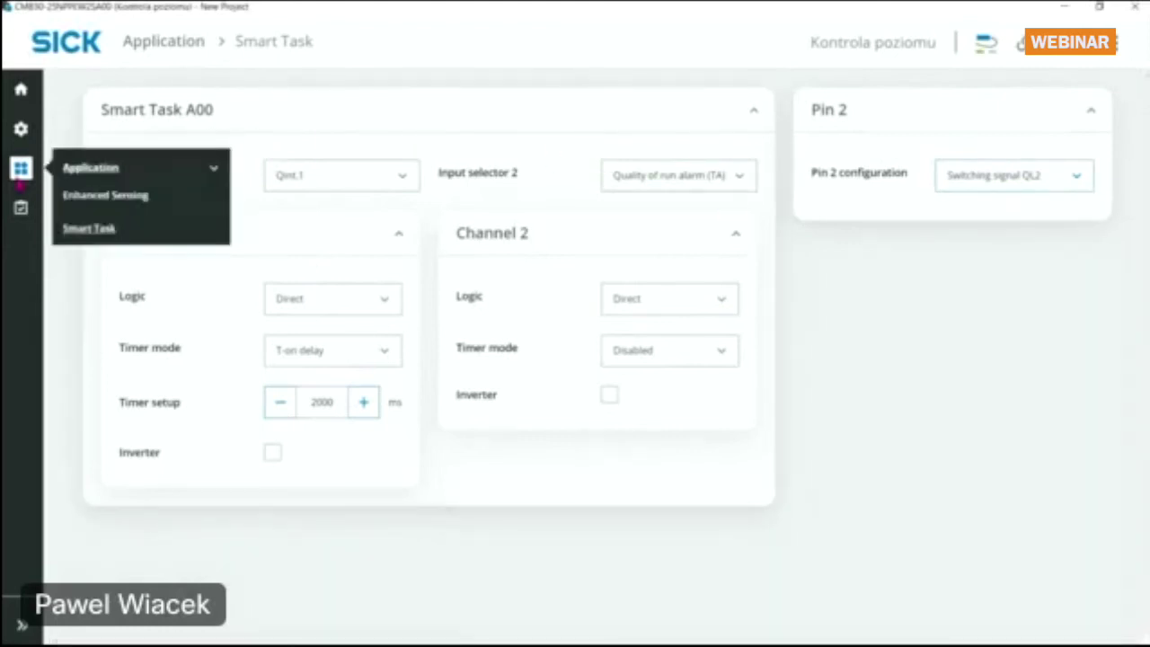
pyautogui.moveTo(24, 211)
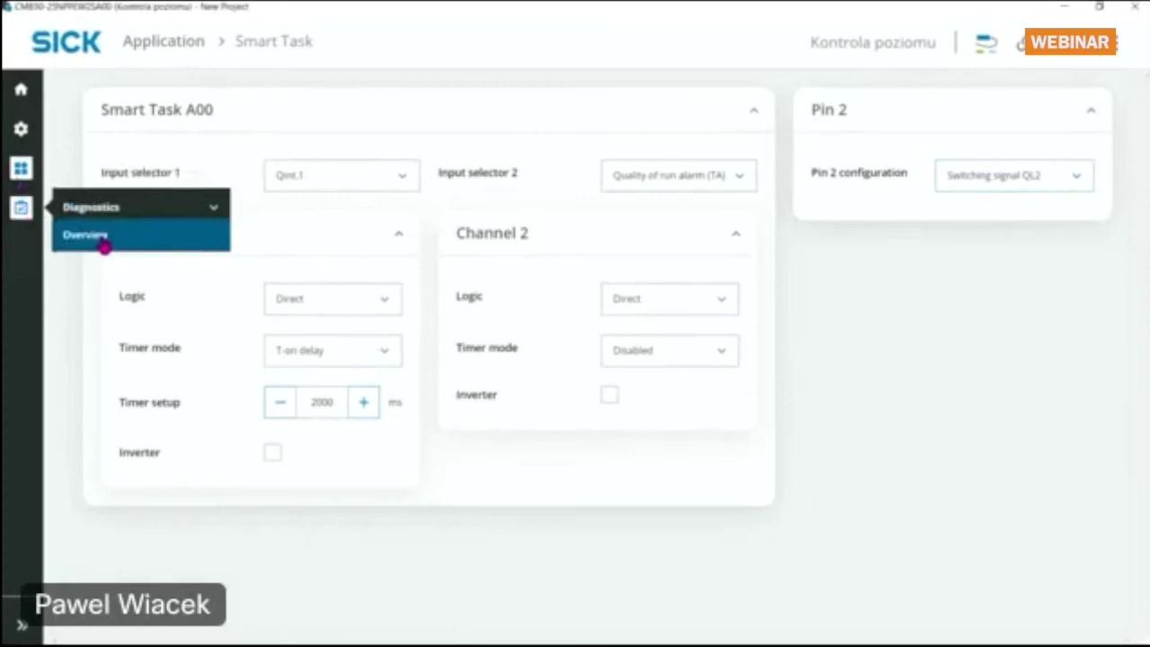
pyautogui.click(100, 239)
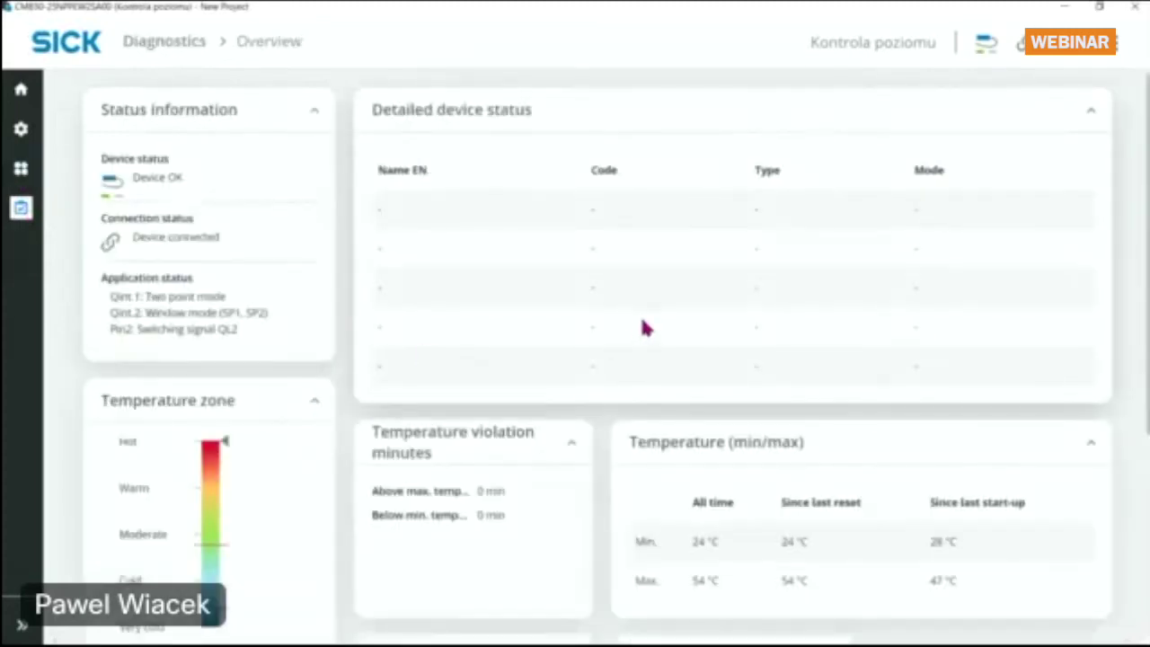
pyautogui.scroll(-3, 640, 324)
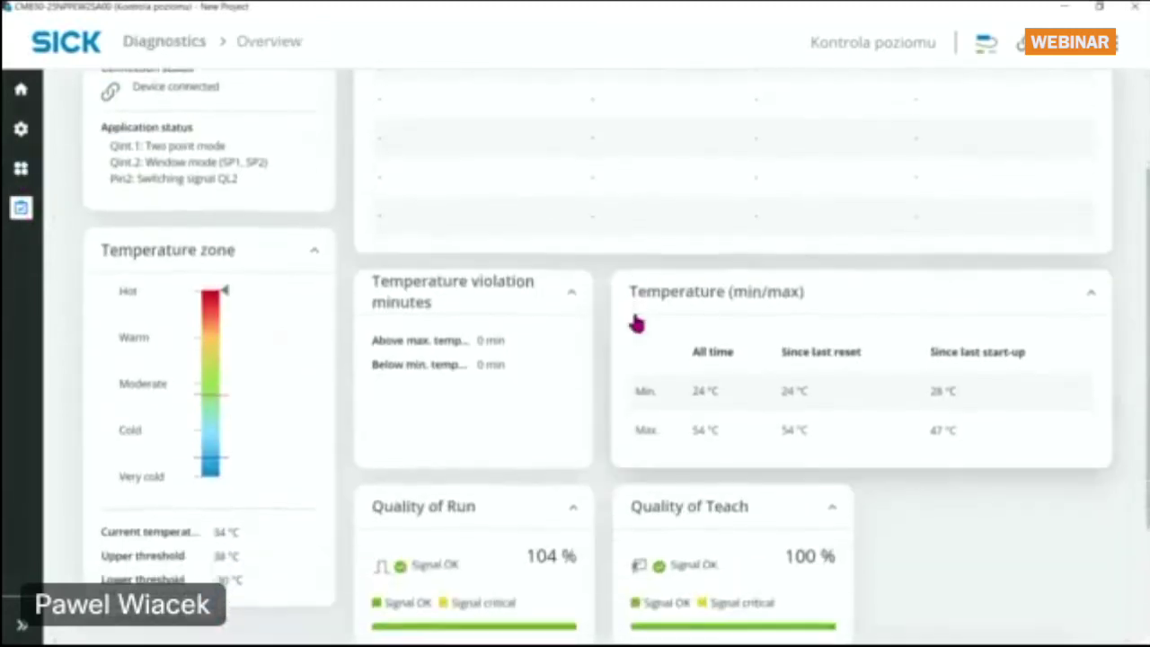
pyautogui.scroll(-3, 836, 395)
pyautogui.scroll(1, 253, 340)
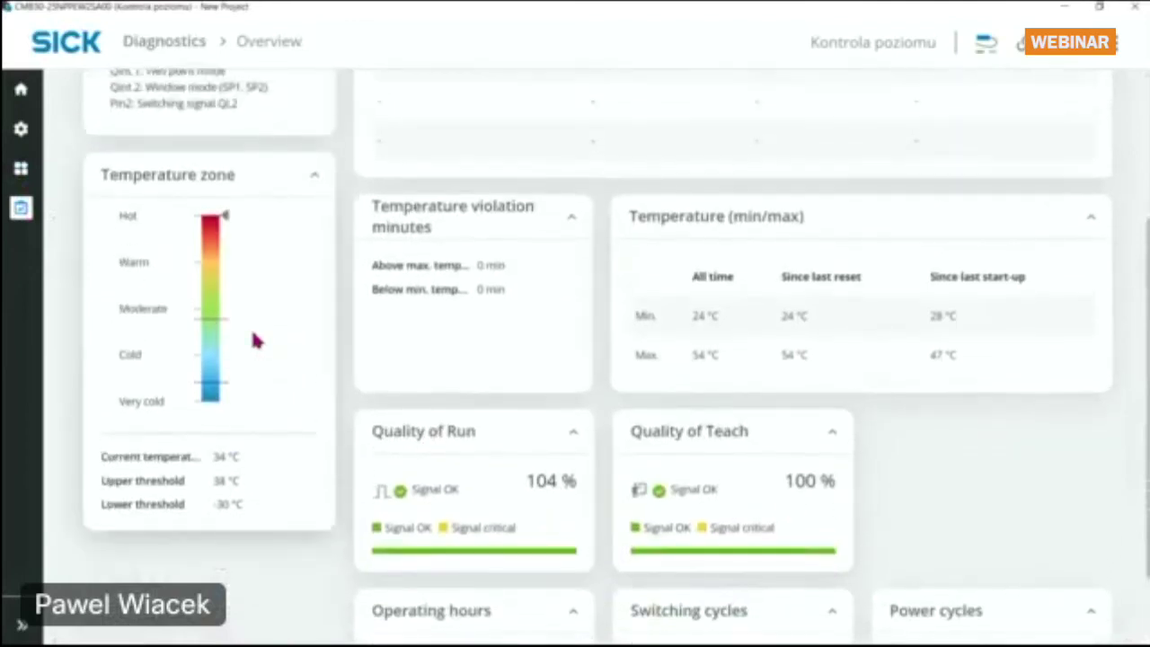
pyautogui.scroll(4, 253, 339)
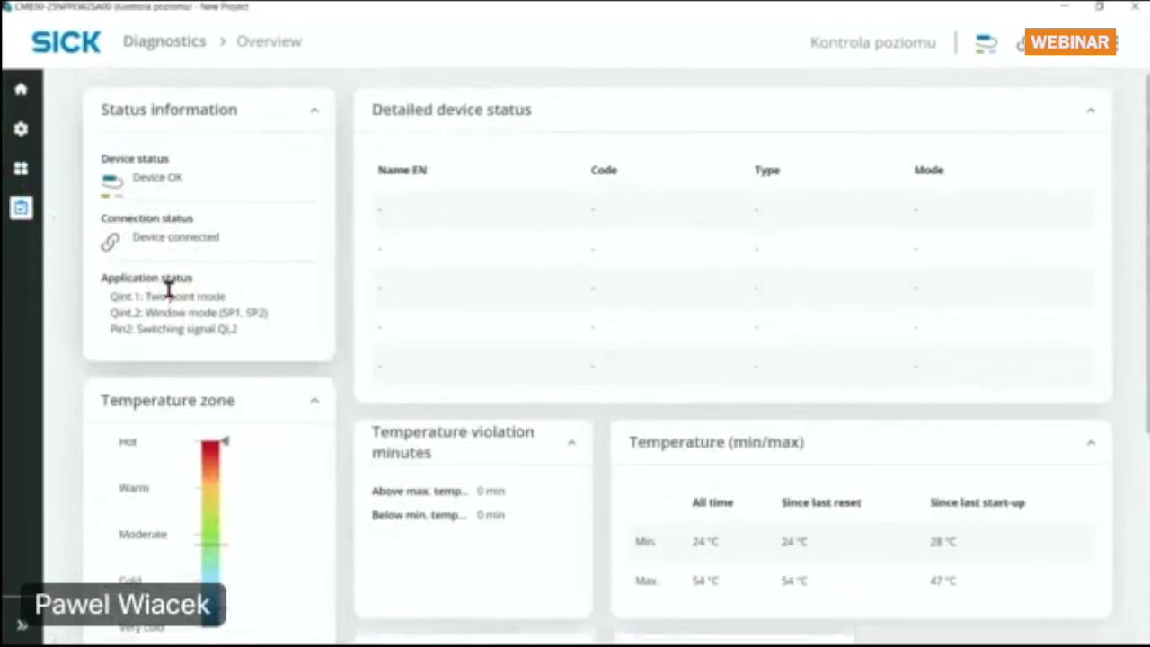
# Inspect the upper and lower thresholds of the temperature zone in the diagnostics overview.
pyautogui.scroll(-3, 171, 297)
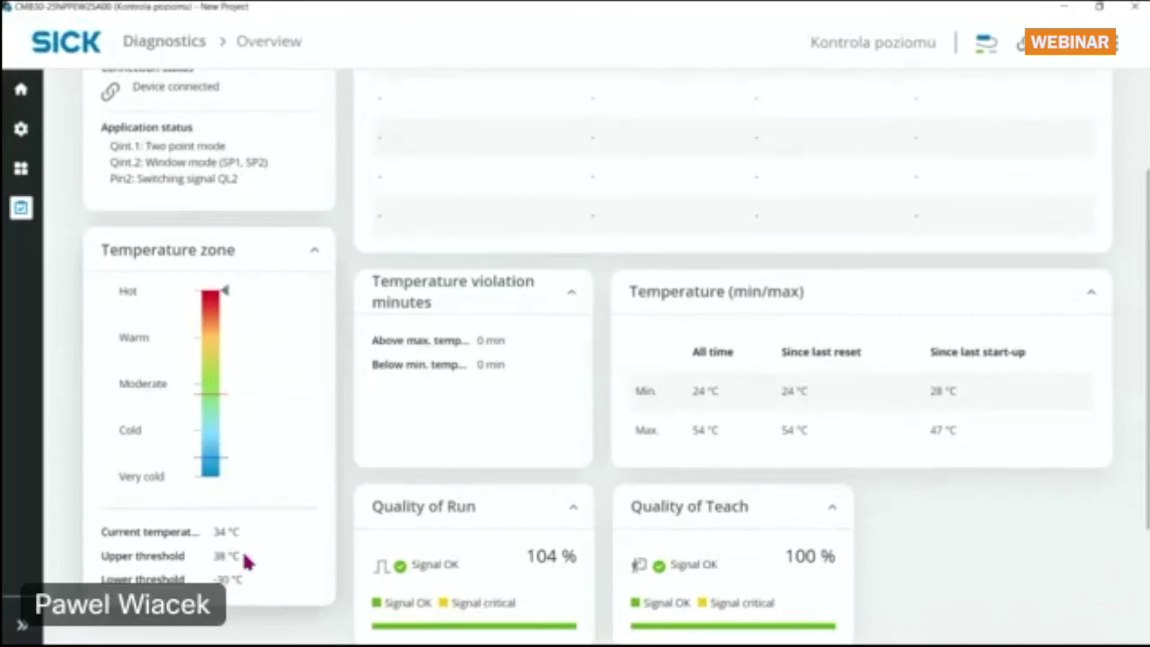
pyautogui.moveTo(235, 555); pyautogui.dragTo(214, 557)
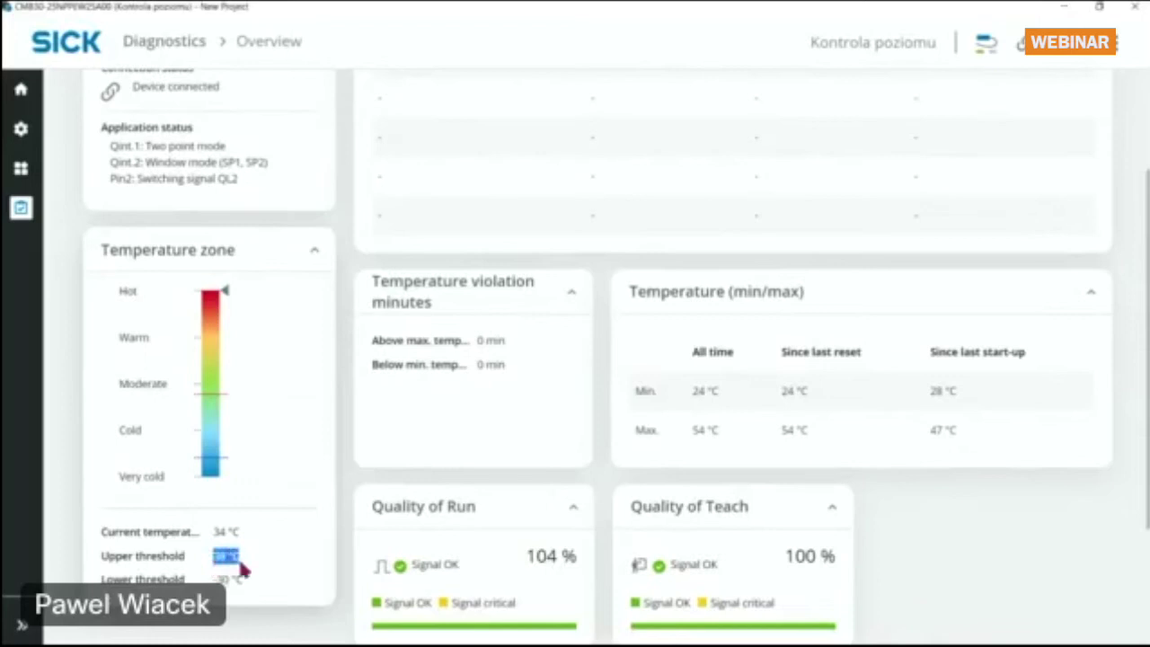
pyautogui.moveTo(246, 580); pyautogui.dragTo(216, 582)
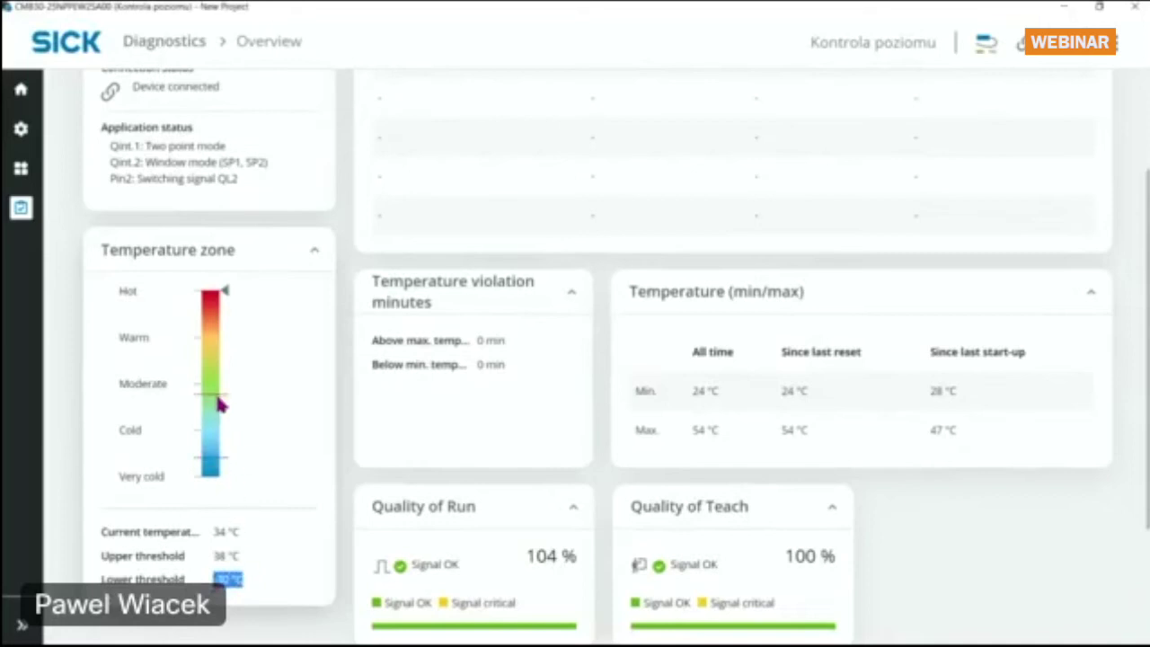
pyautogui.scroll(3, 307, 419)
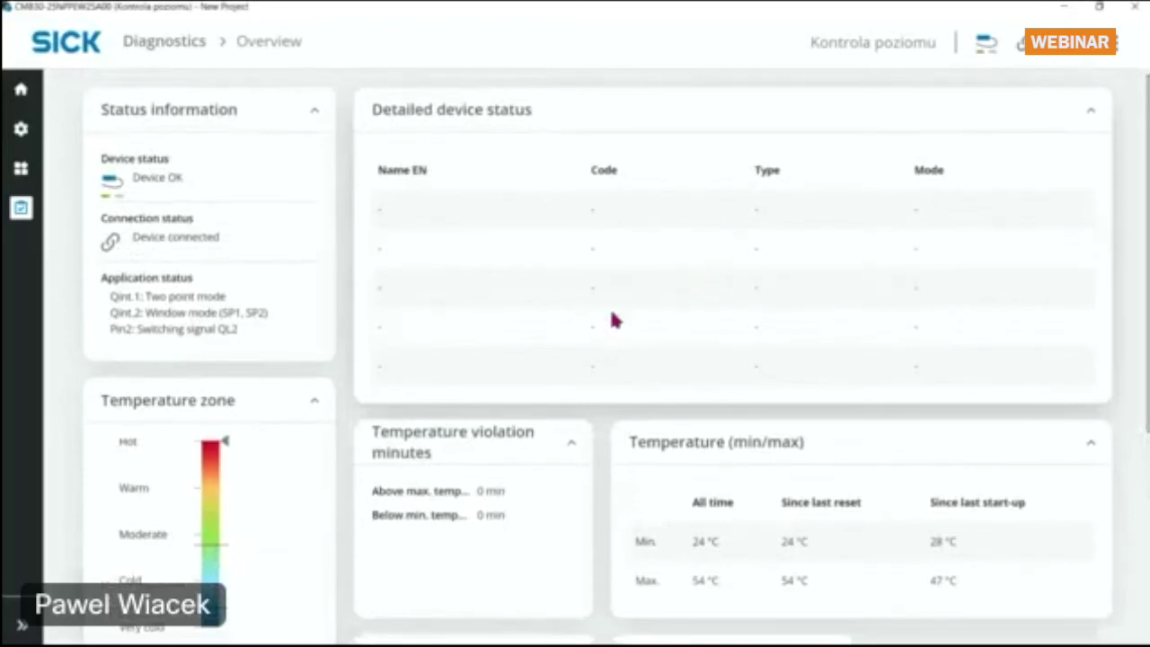
# Review the minimum and maximum temperatures, Quality of Run and Teach, operating hours, switching cycles and power cycles.
pyautogui.scroll(-4, 546, 323)
pyautogui.scroll(-1, 551, 333)
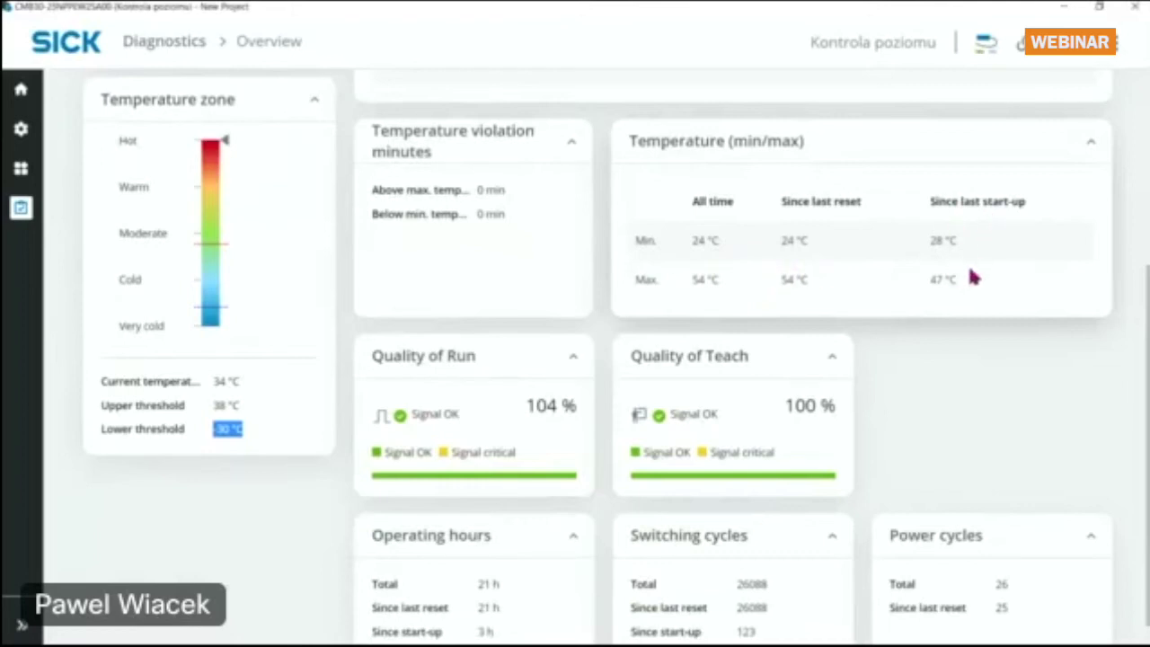
pyautogui.scroll(-1, 983, 275)
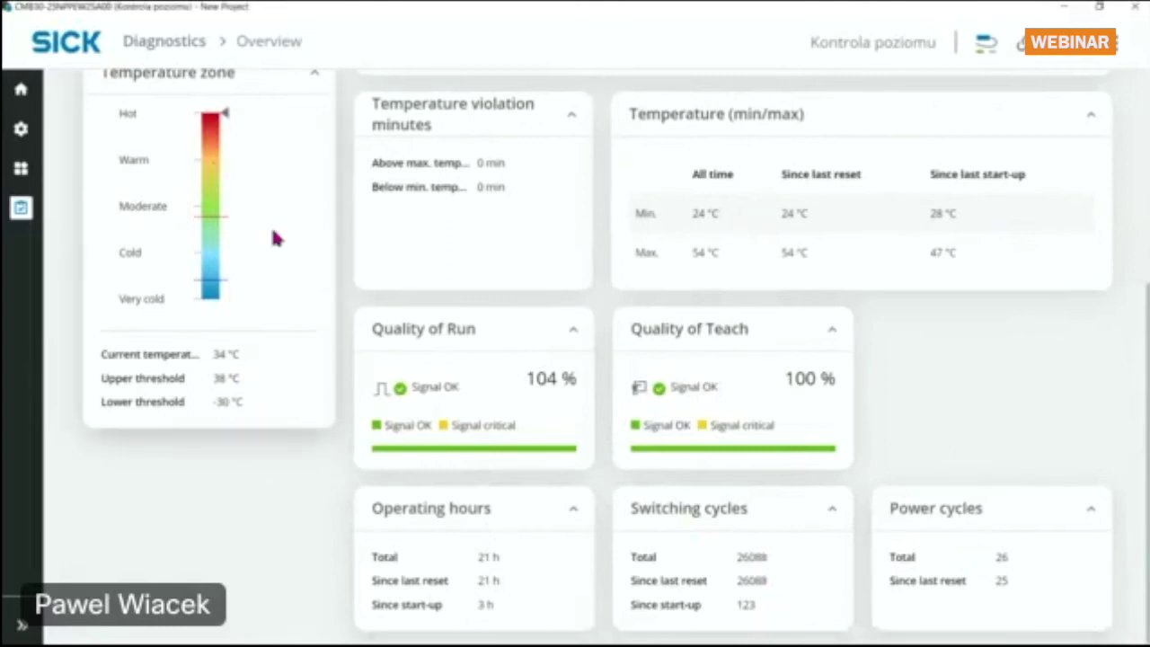
# Return to the Enhanced Sensing page and set the Qint.1 switching mode to Single point mode.
pyautogui.scroll(1, 275, 239)
pyautogui.moveTo(35, 133)
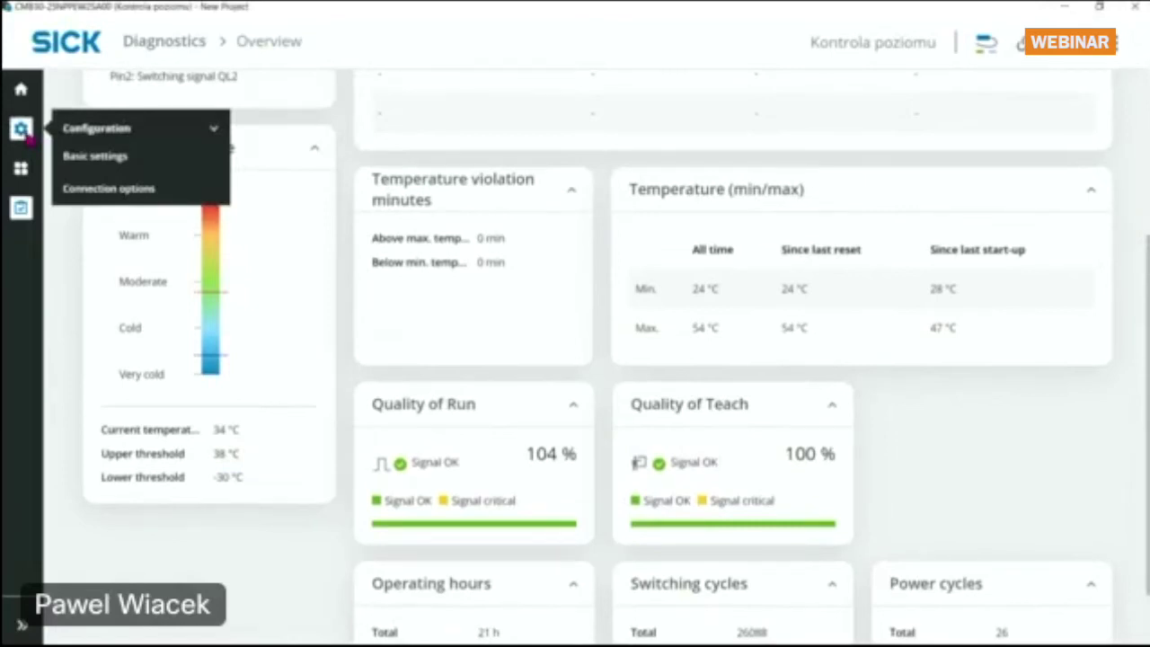
pyautogui.moveTo(51, 176)
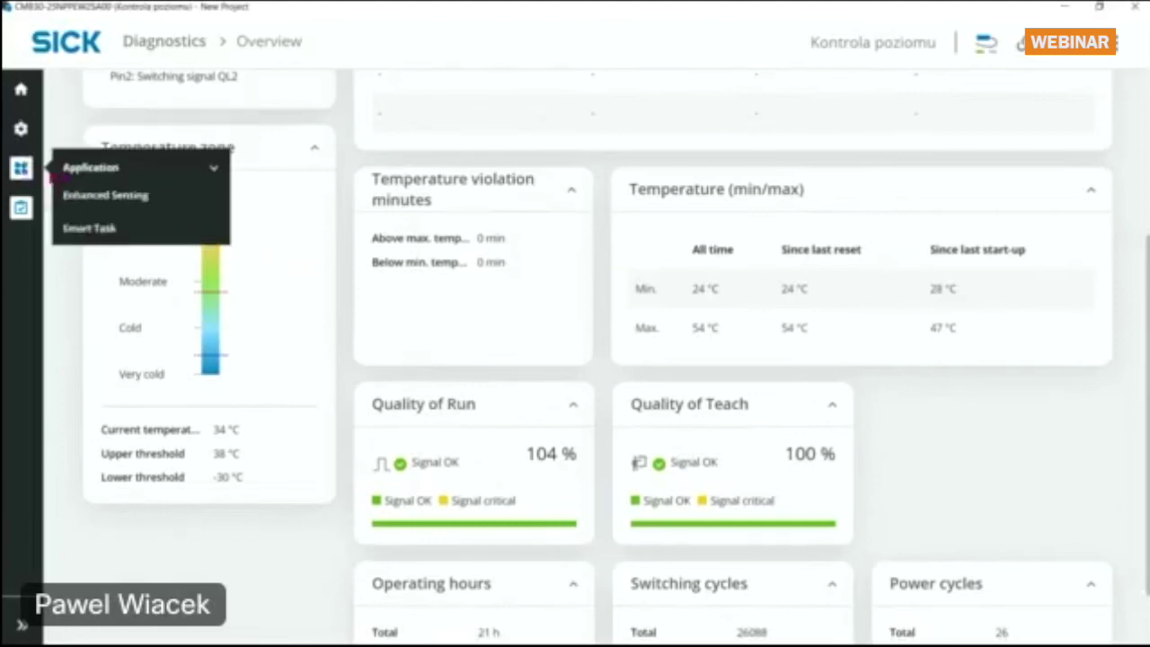
pyautogui.click(79, 197)
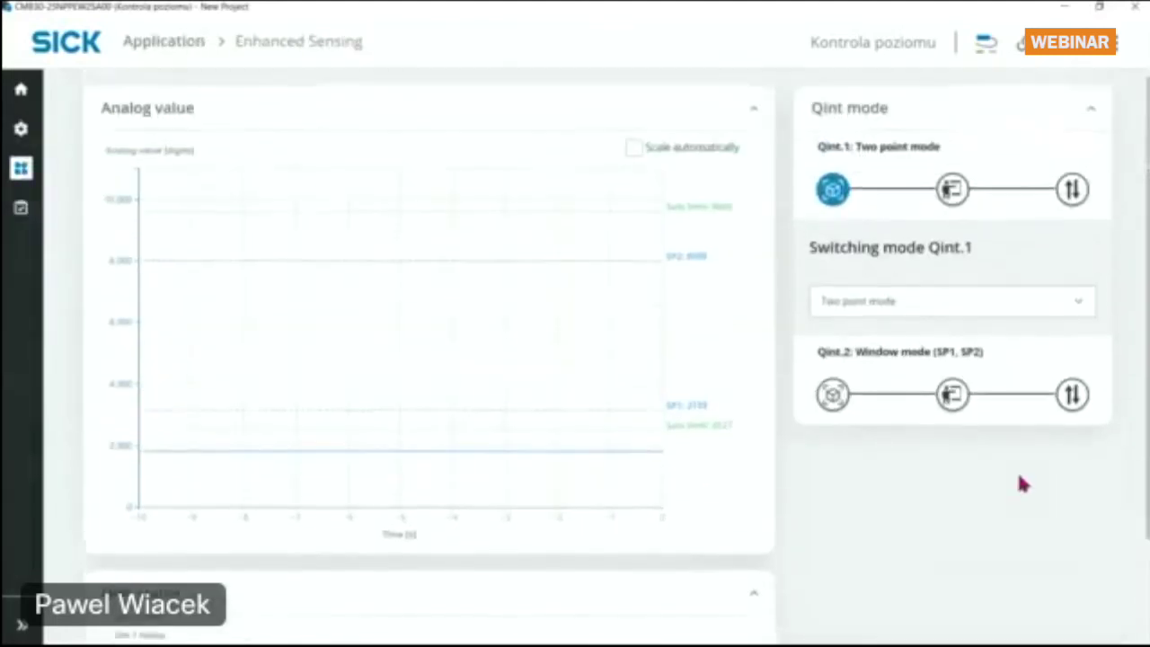
pyautogui.click(904, 304)
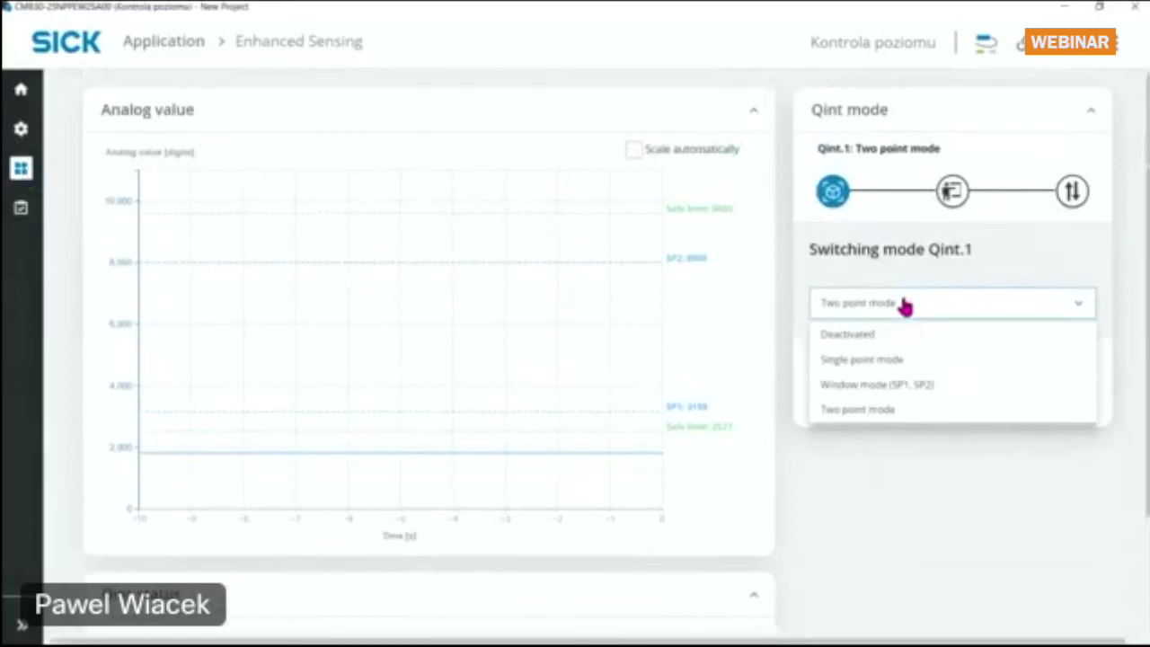
pyautogui.click(878, 361)
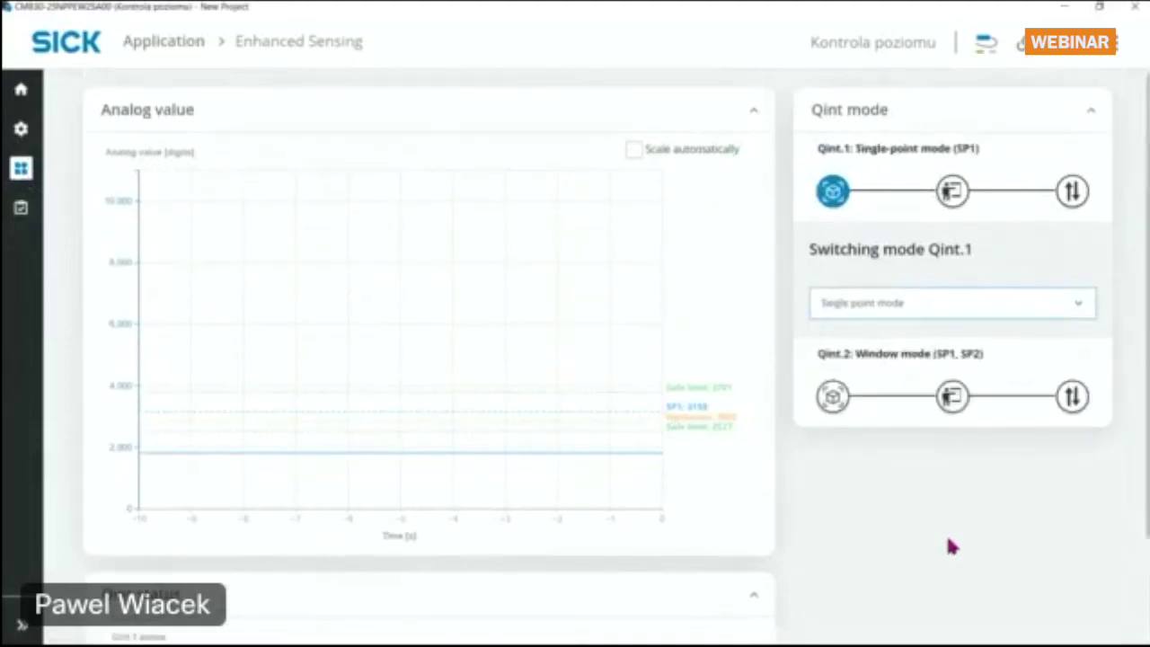
# Set the SP1 switching point of Qint.1 to 2000.
pyautogui.click(951, 194)
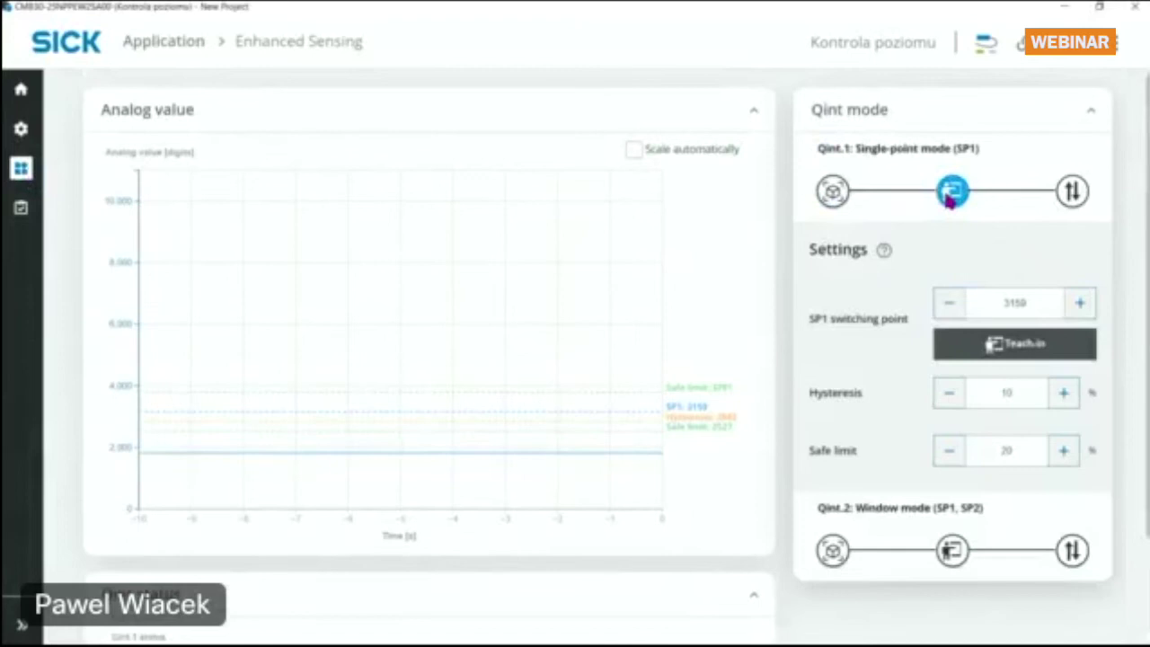
pyautogui.doubleClick(1006, 303)
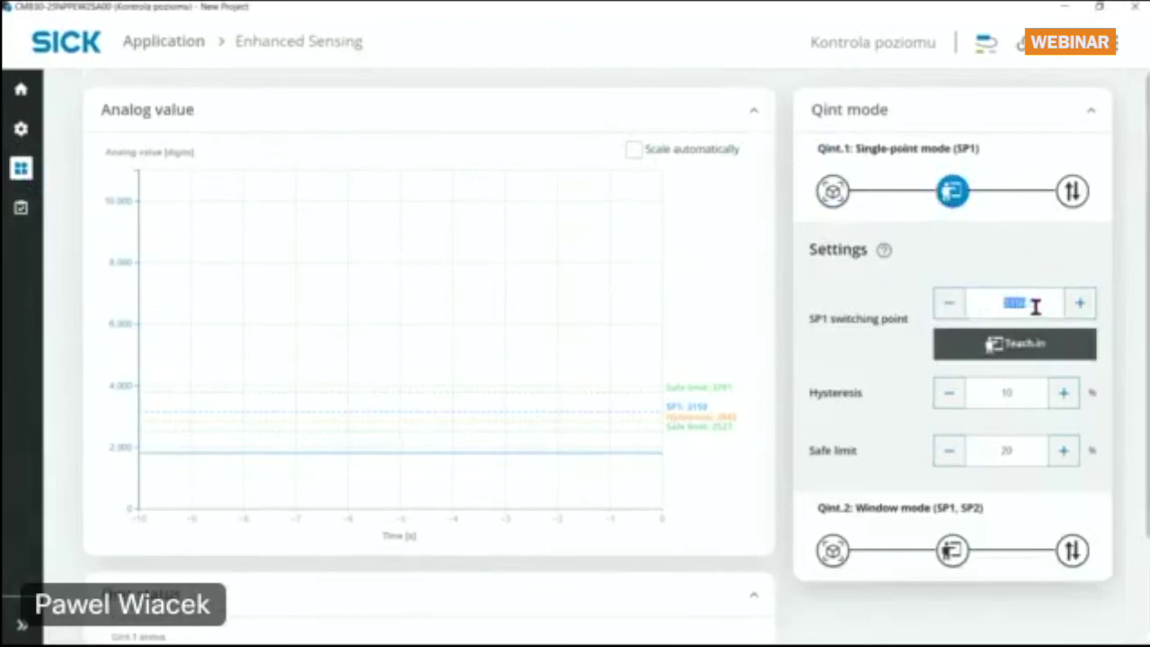
pyautogui.write('3')
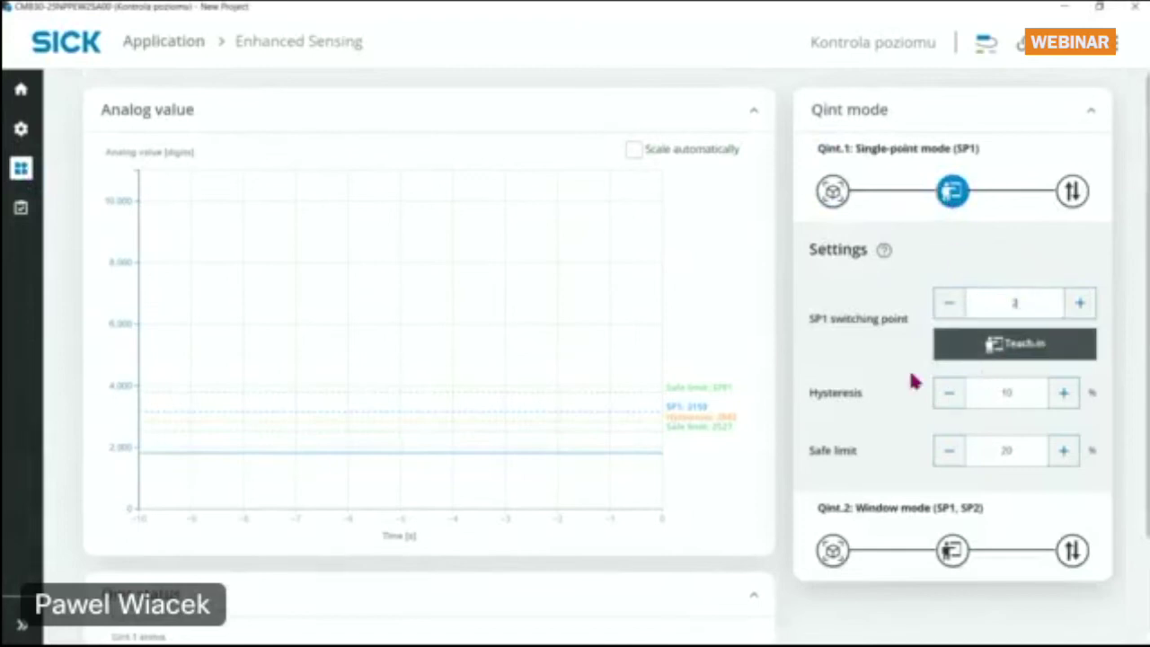
pyautogui.write('000')
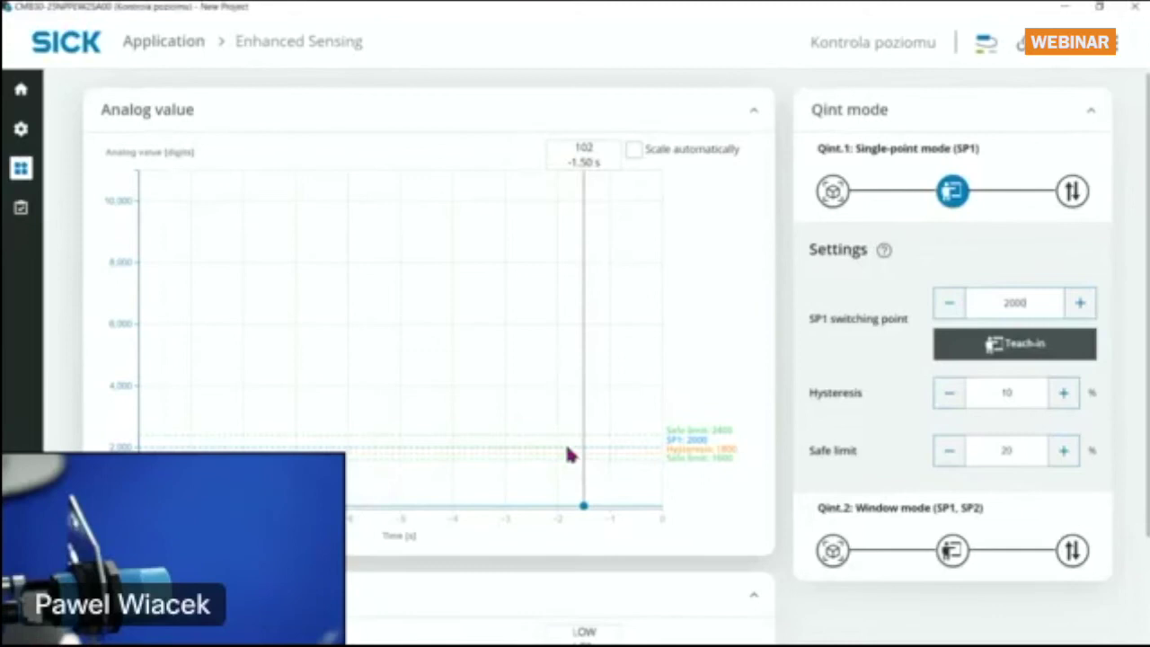
# Set the preset device application to Plastic pellets in the basic settings and return to the Enhanced Sensing analog value graph.
pyautogui.moveTo(21, 212)
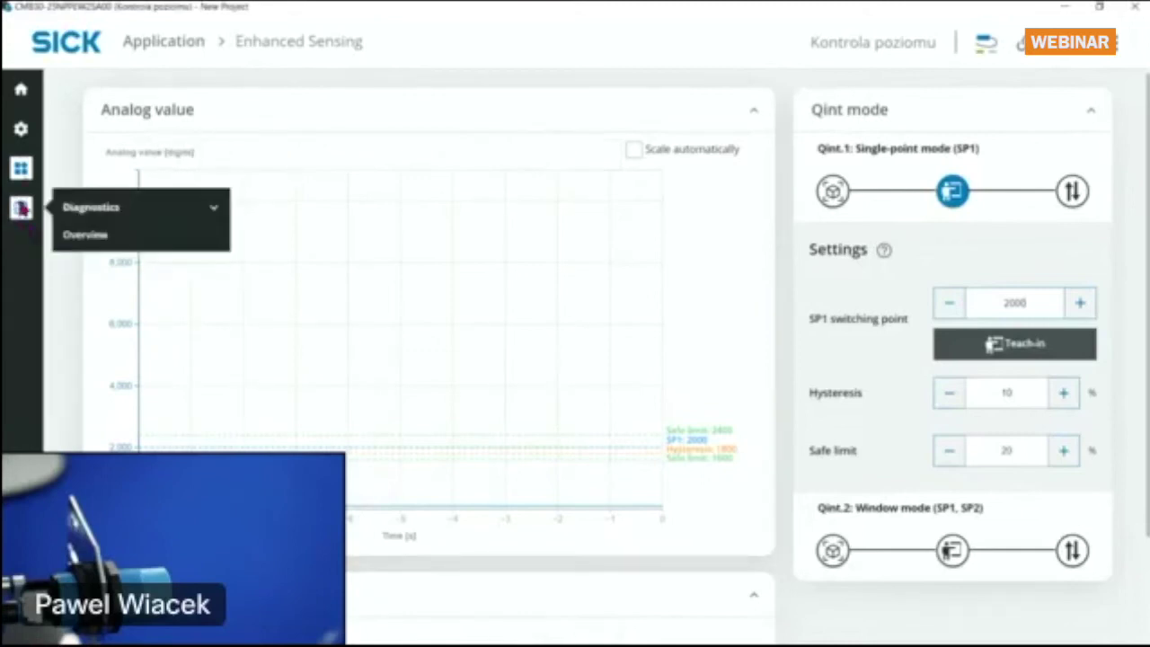
pyautogui.moveTo(22, 133)
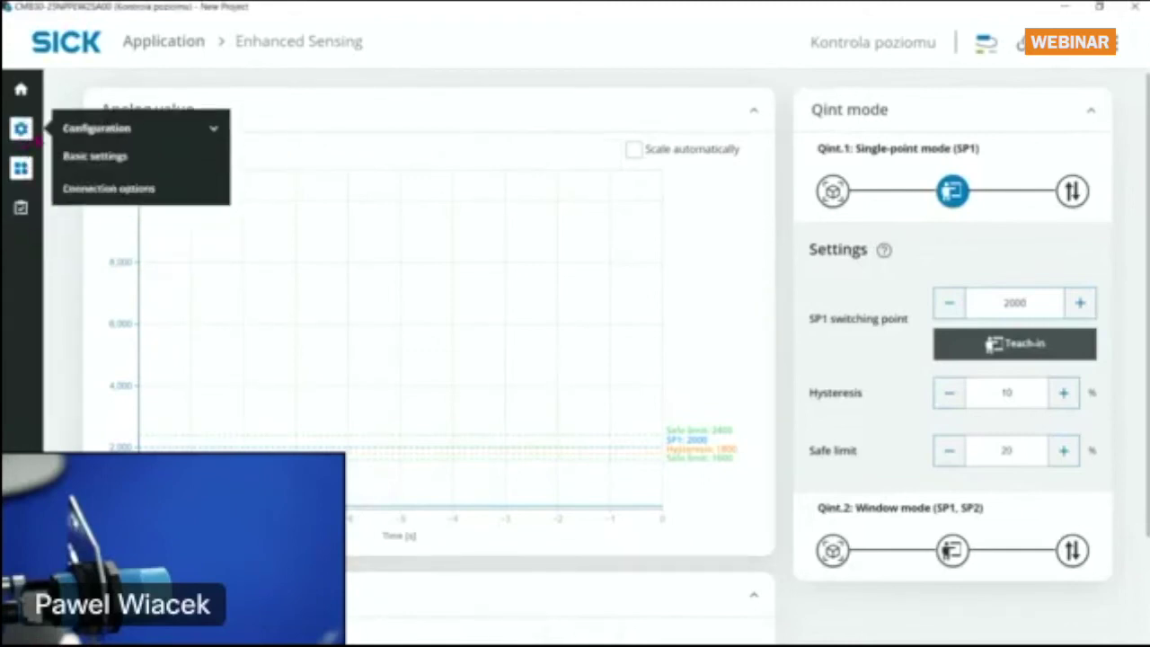
pyautogui.click(62, 157)
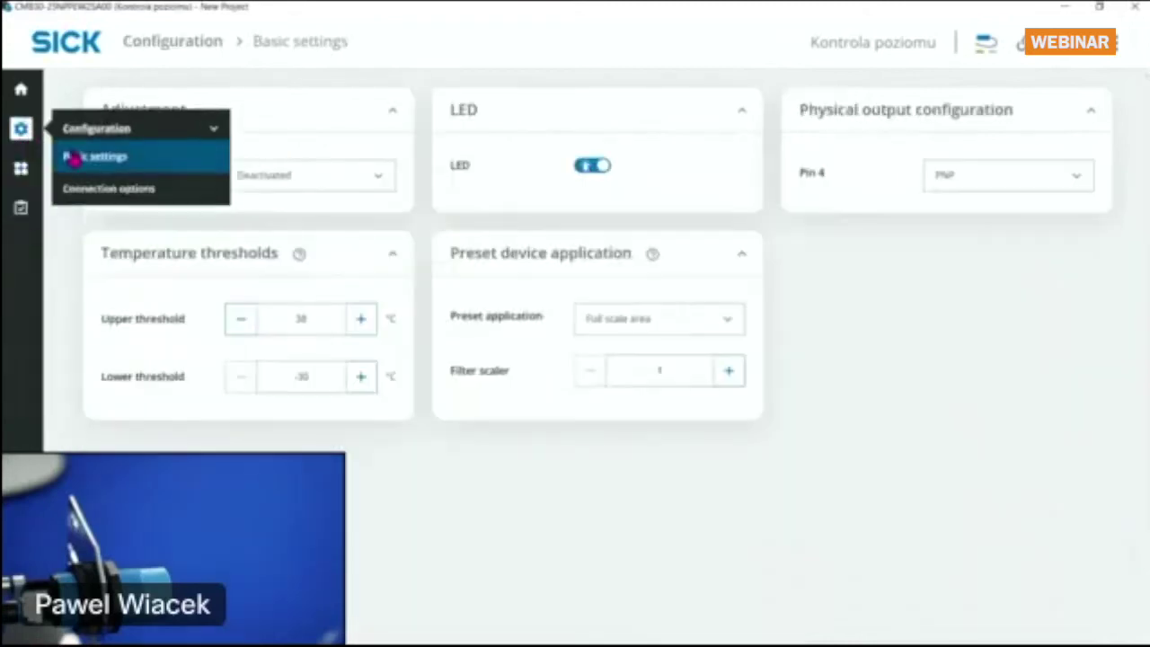
pyautogui.click(641, 333)
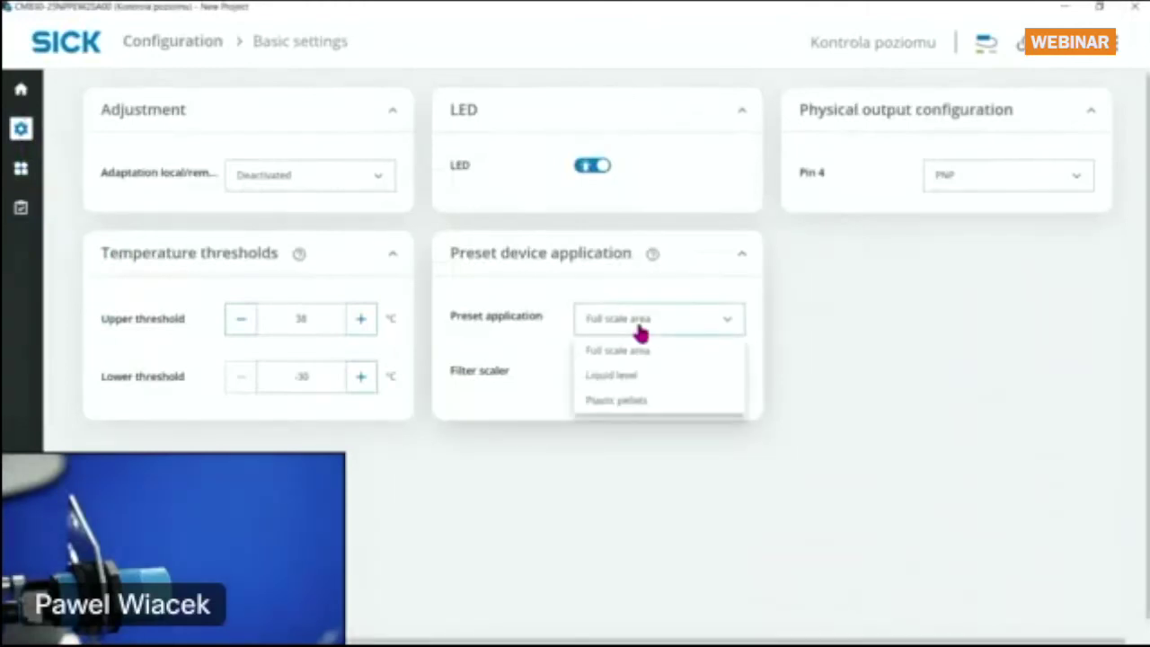
pyautogui.click(616, 401)
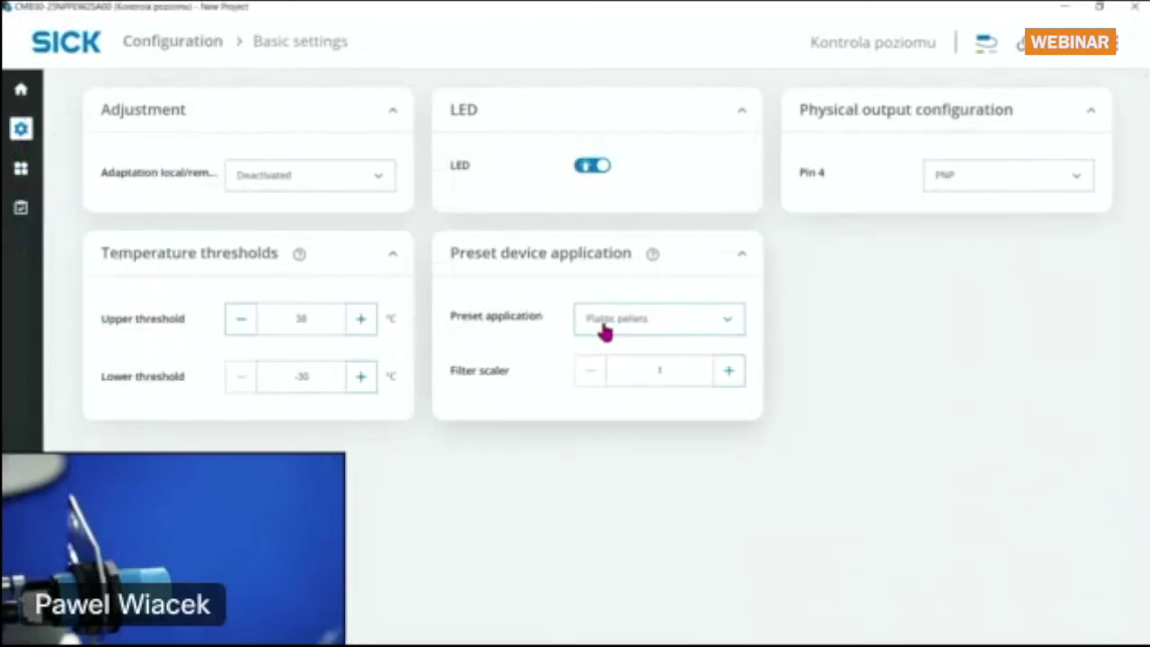
pyautogui.click(21, 168)
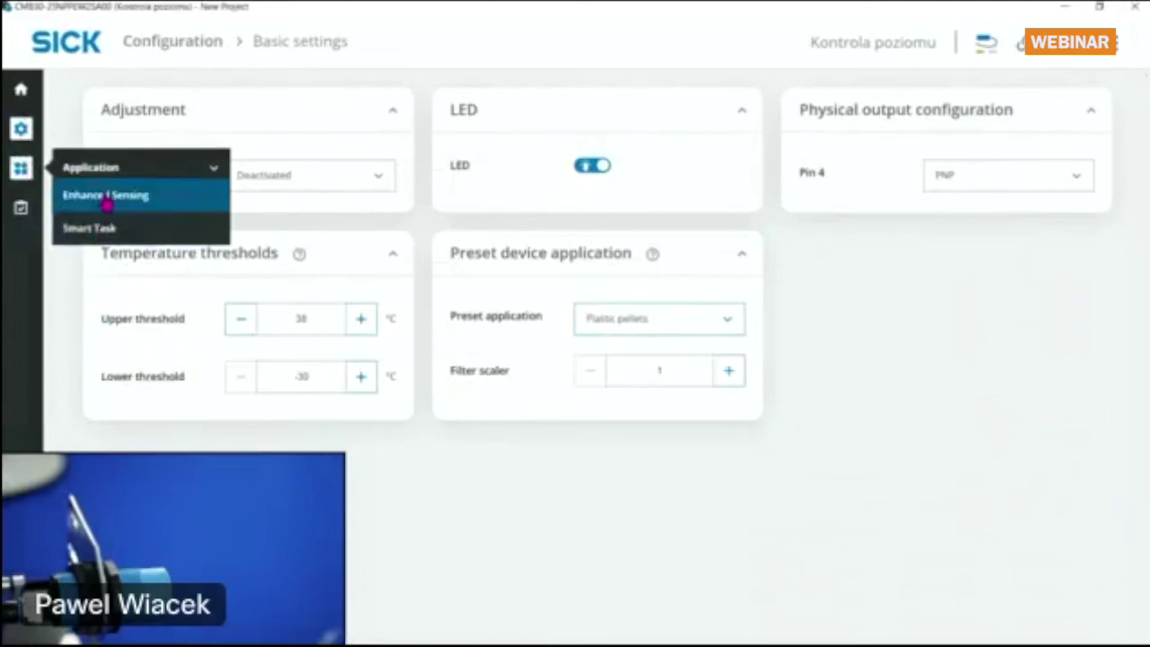
pyautogui.click(106, 198)
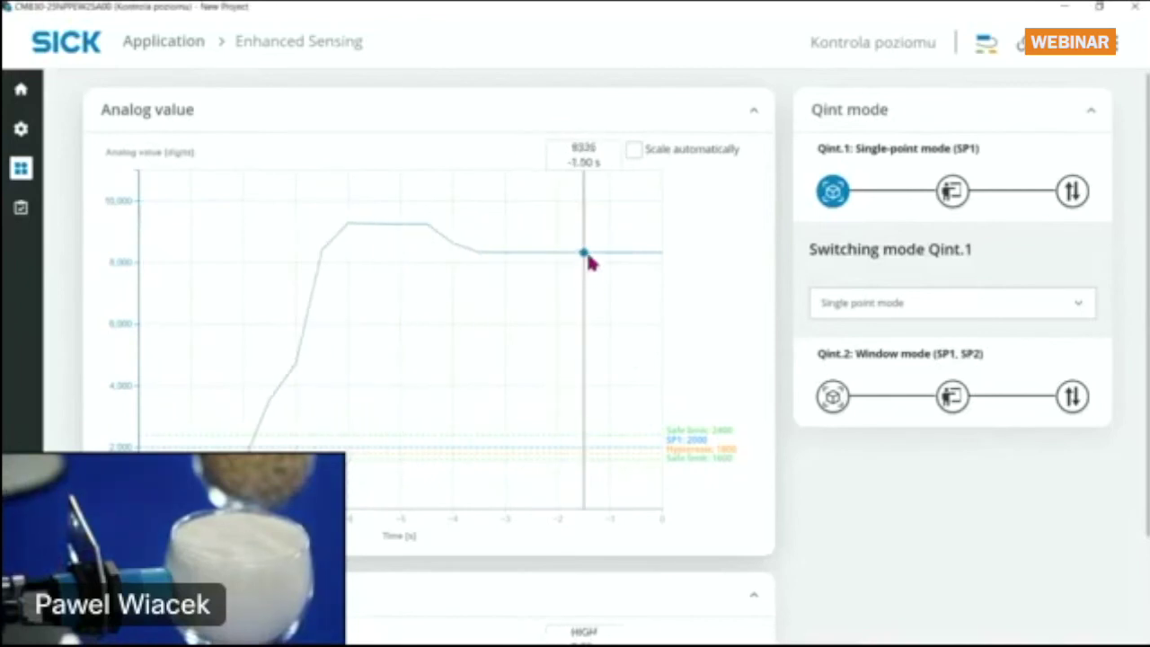
# Switch the preset device application to Full scale area and check the analog value curve on the Enhanced Sensing page.
pyautogui.moveTo(25, 133)
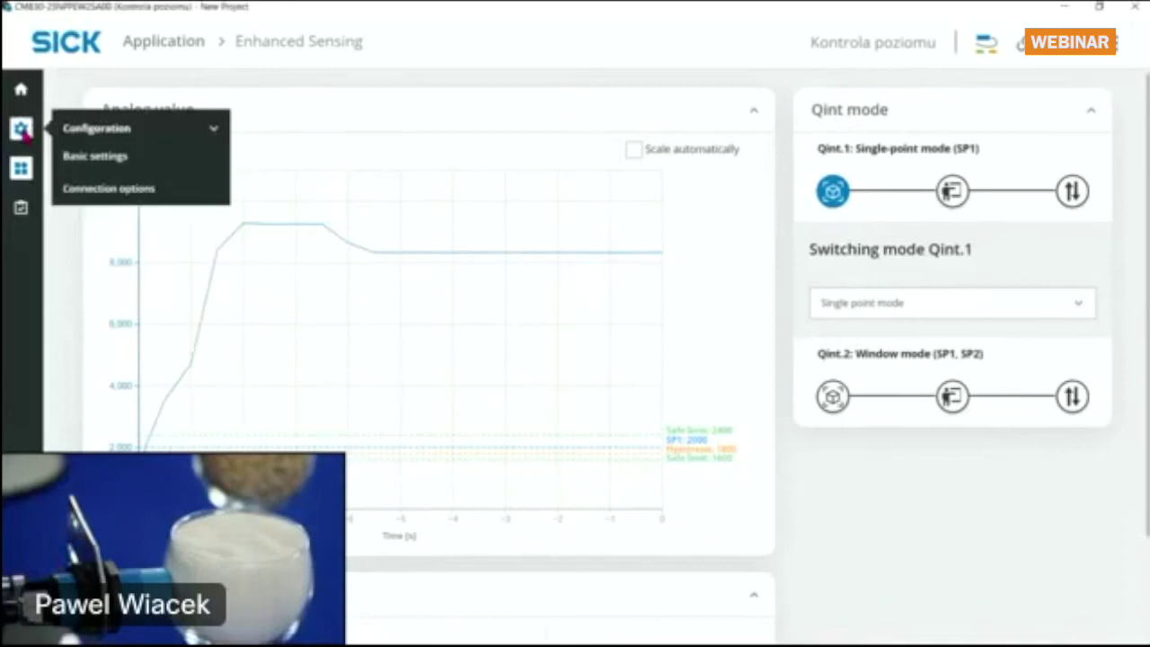
pyautogui.click(65, 156)
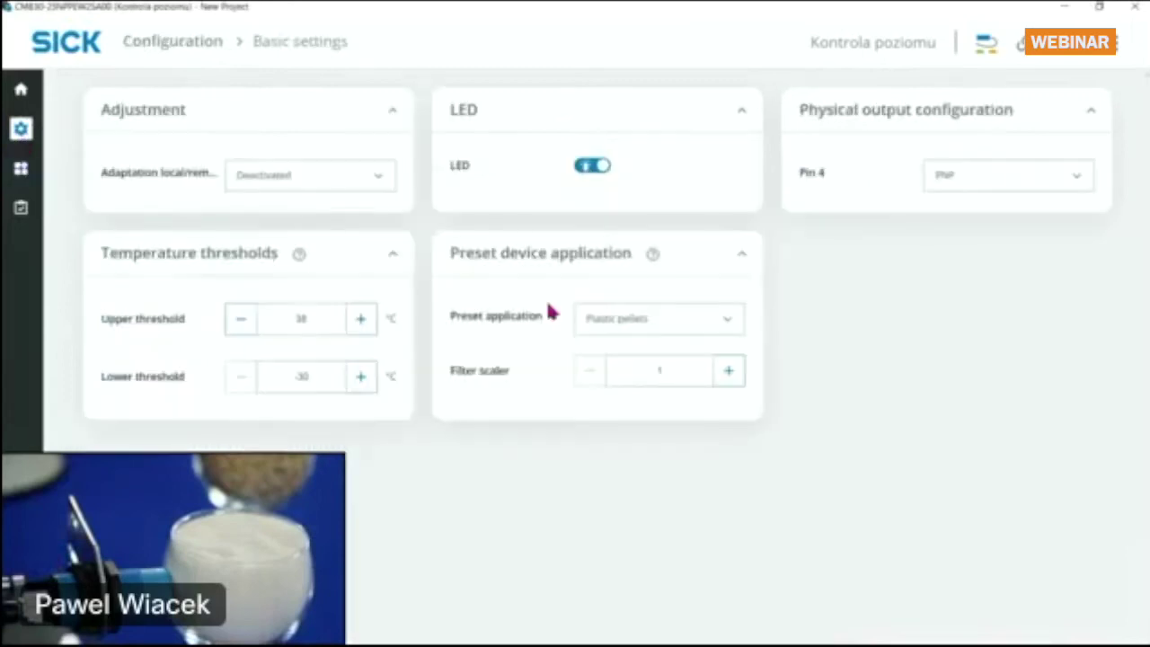
pyautogui.click(604, 325)
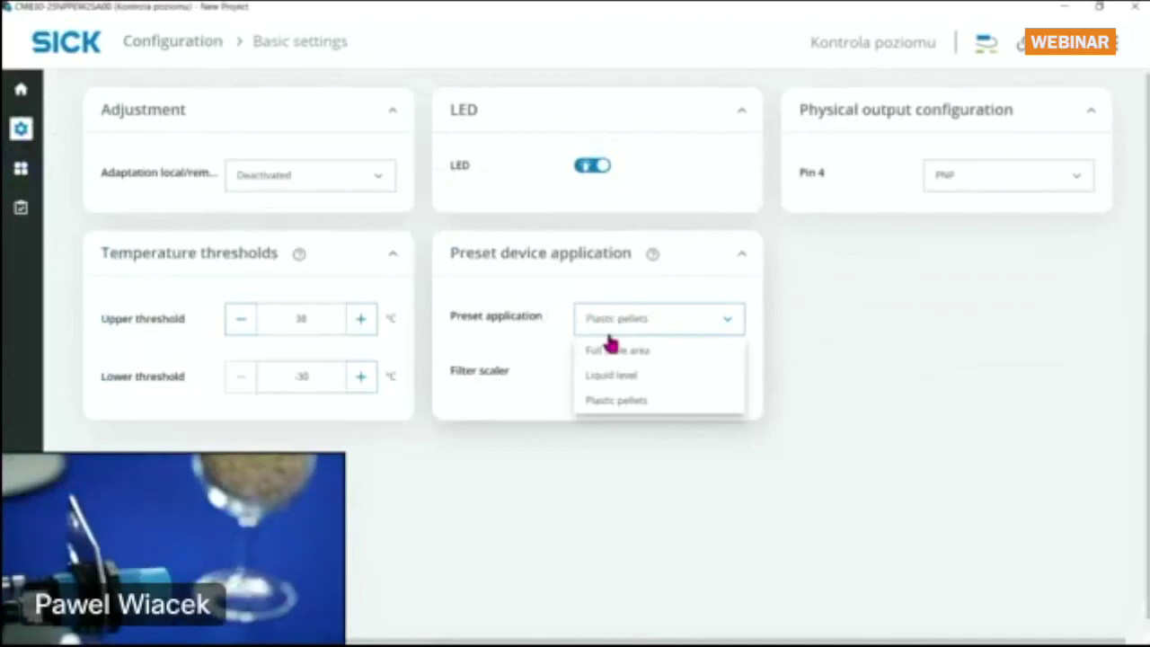
pyautogui.click(611, 352)
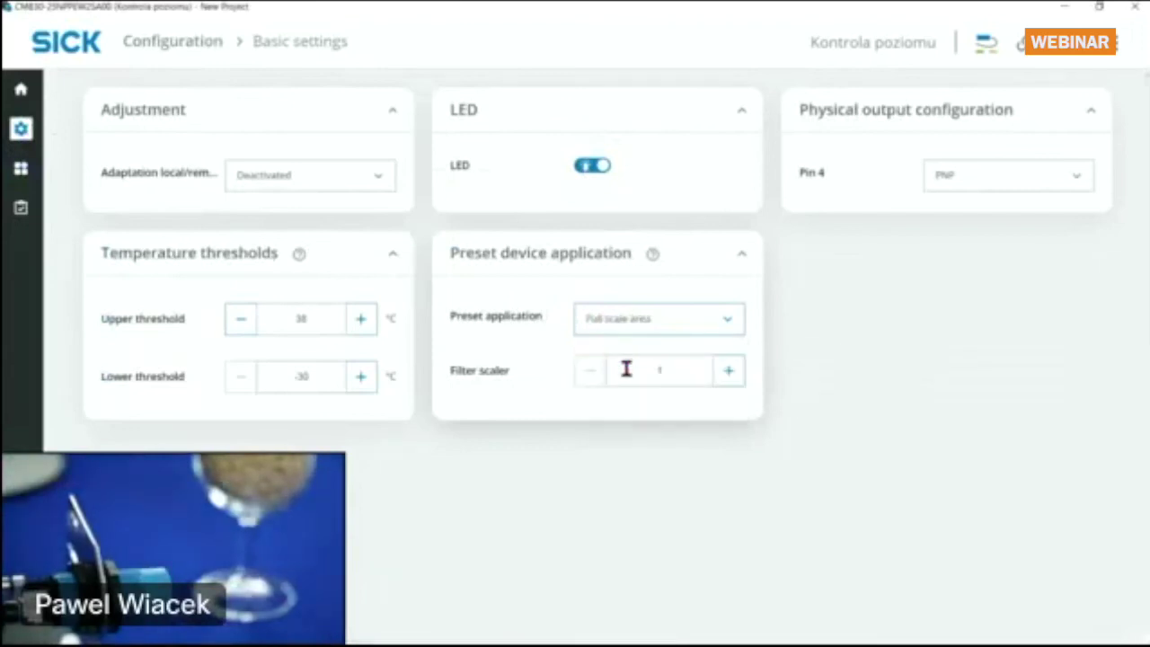
pyautogui.moveTo(25, 183)
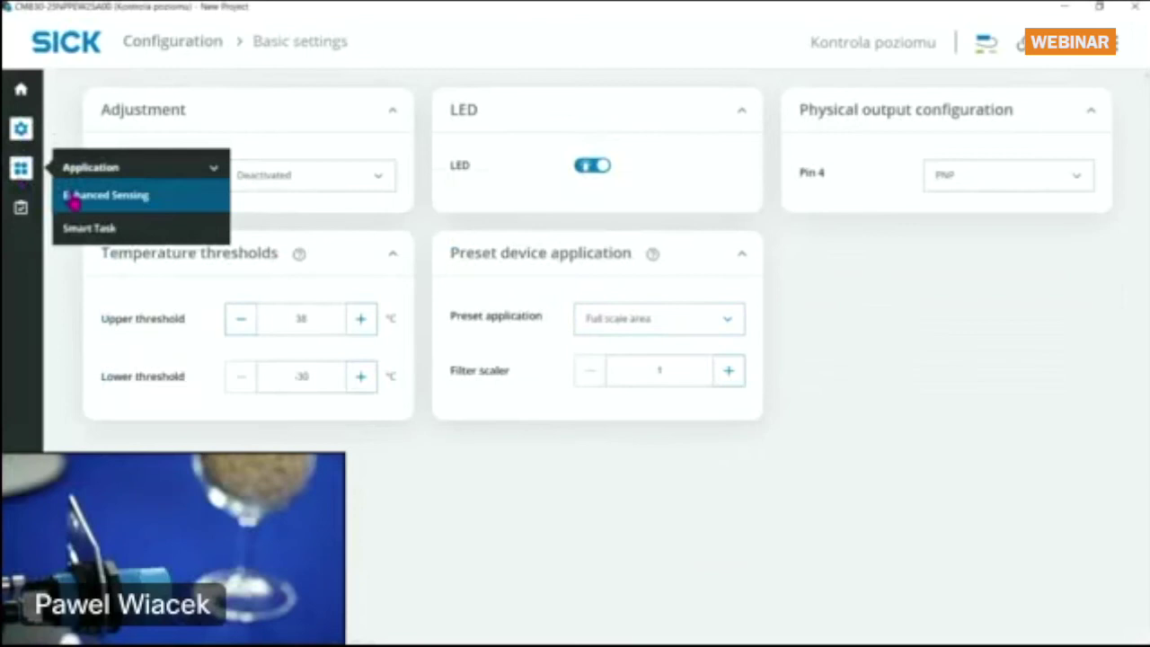
pyautogui.click(74, 197)
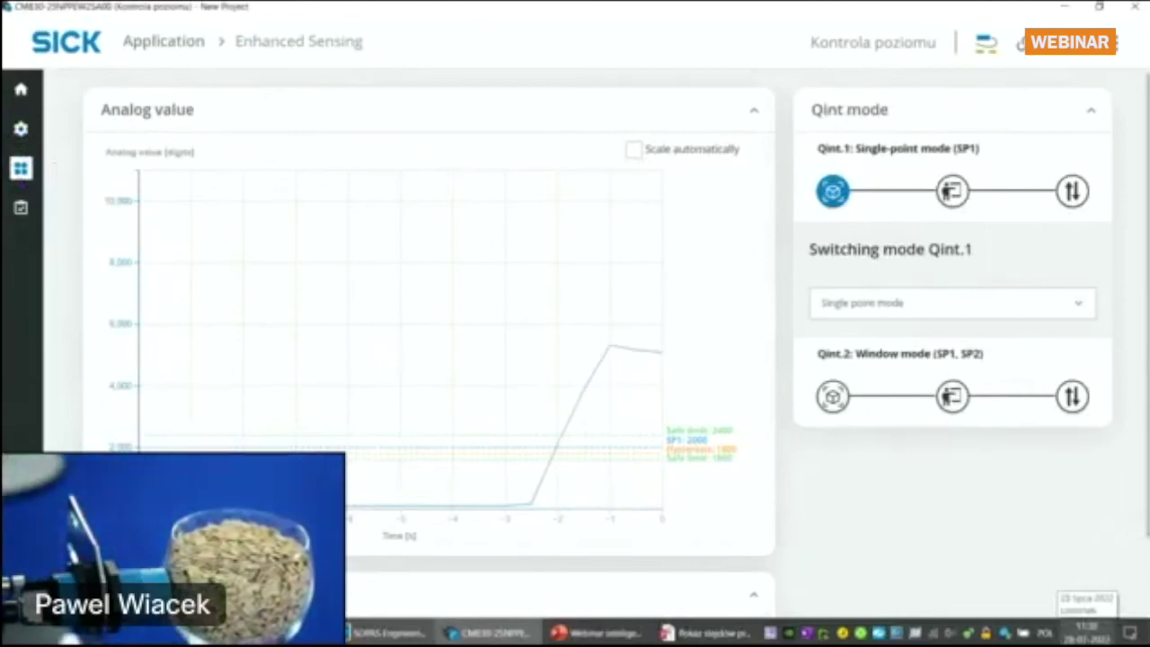
pyautogui.moveTo(639, 369)
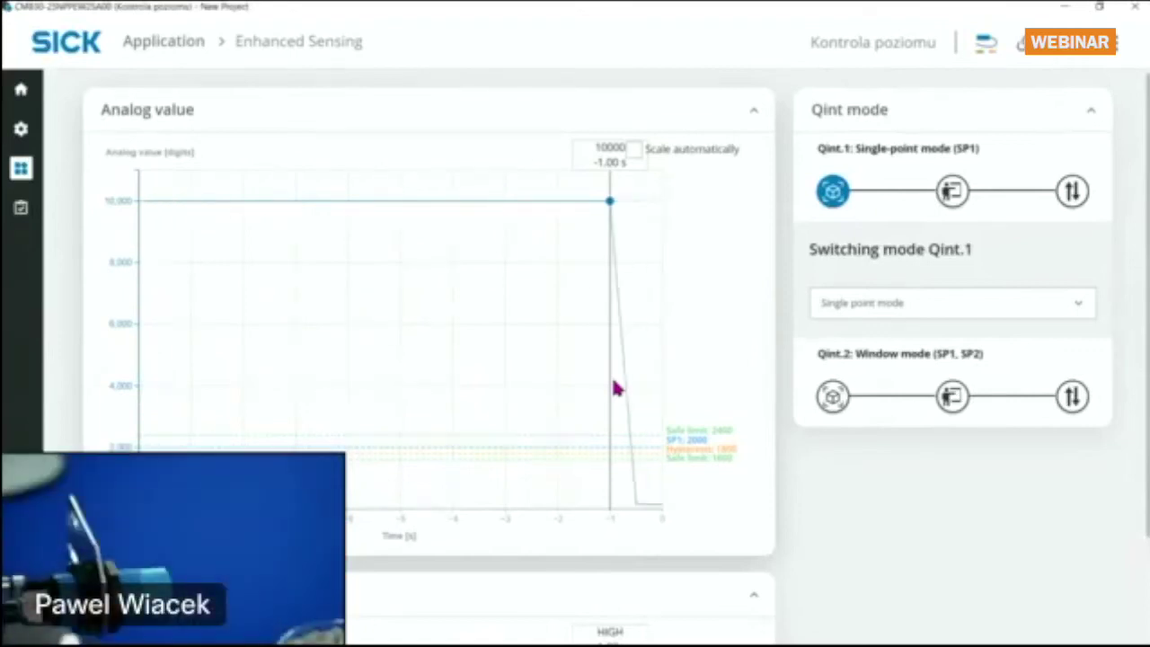
# Change the preset application back to Plastic pellets and reopen Enhanced Sensing to compare the analog value.
pyautogui.moveTo(21, 128)
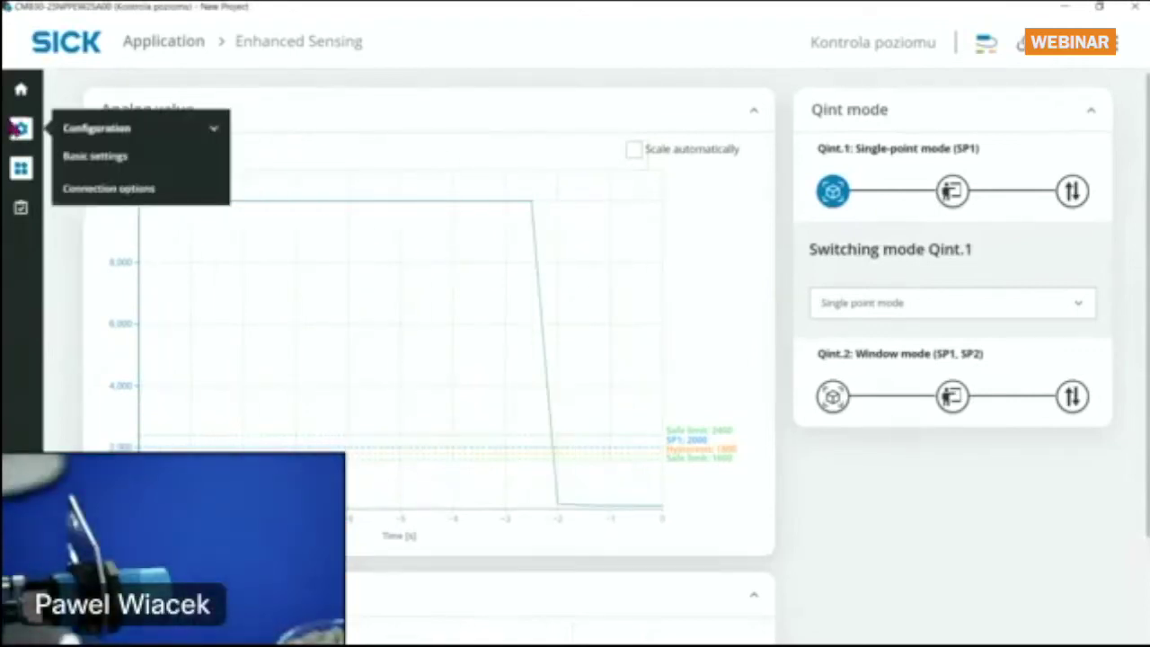
pyautogui.click(71, 157)
pyautogui.click(613, 334)
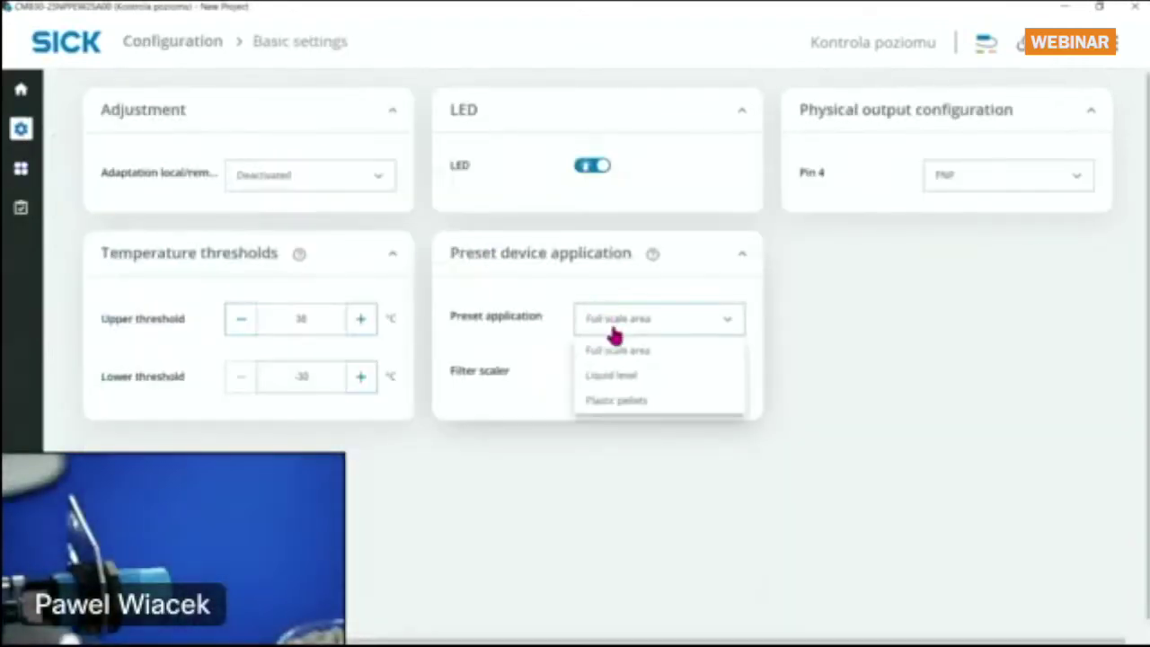
pyautogui.click(618, 406)
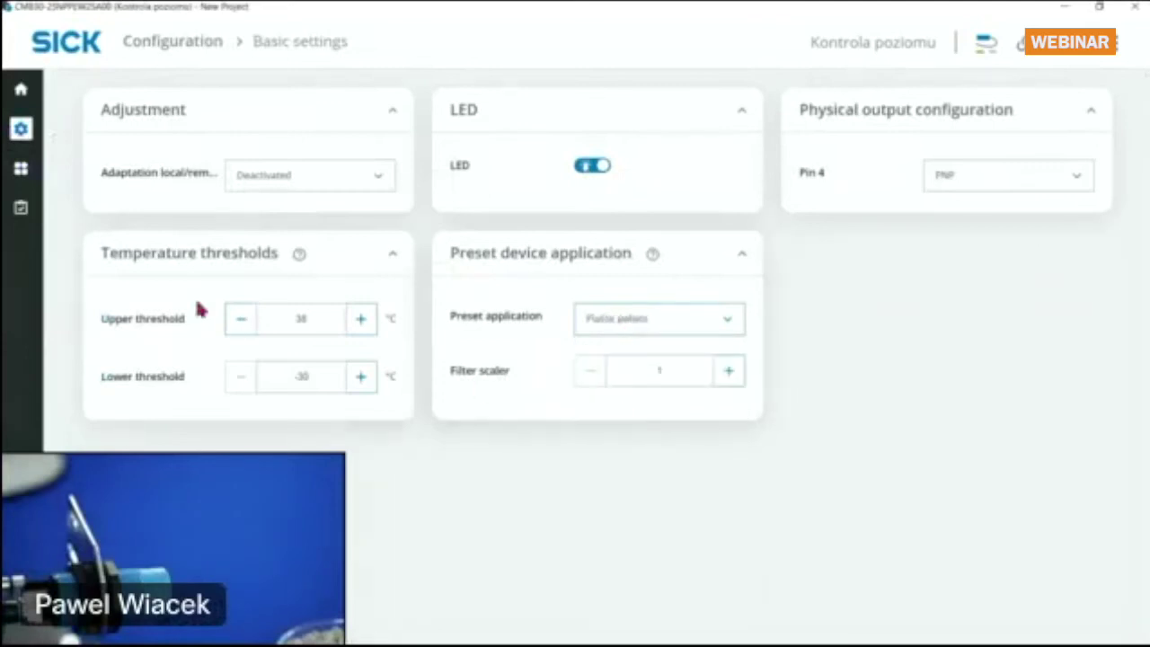
pyautogui.moveTo(19, 170)
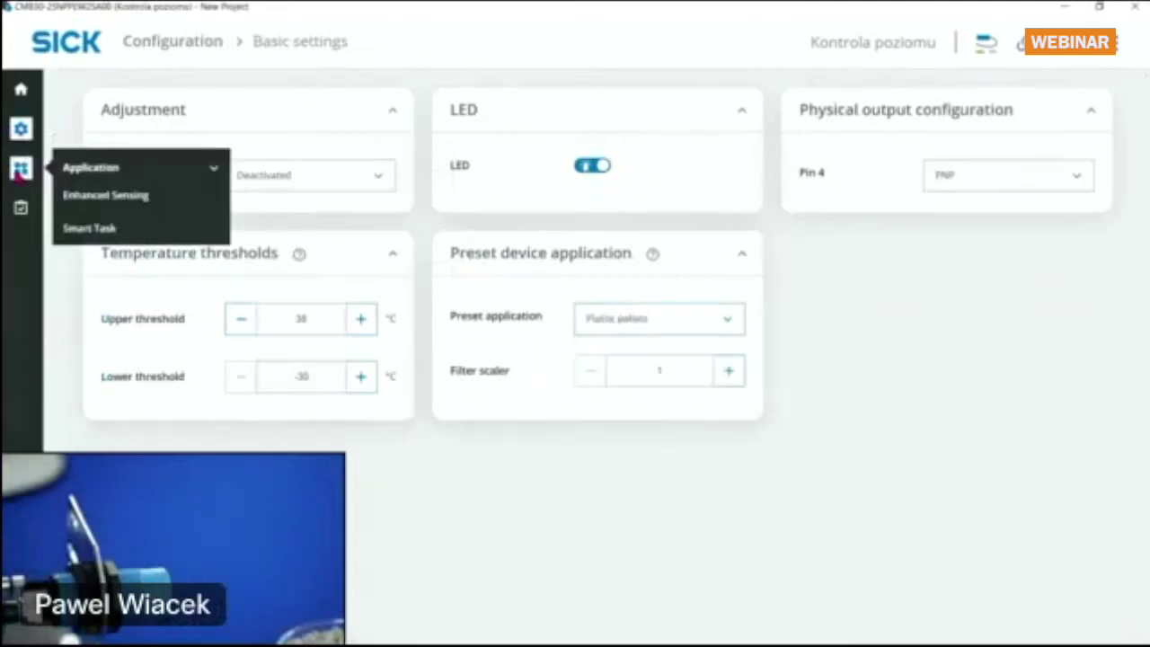
pyautogui.click(77, 198)
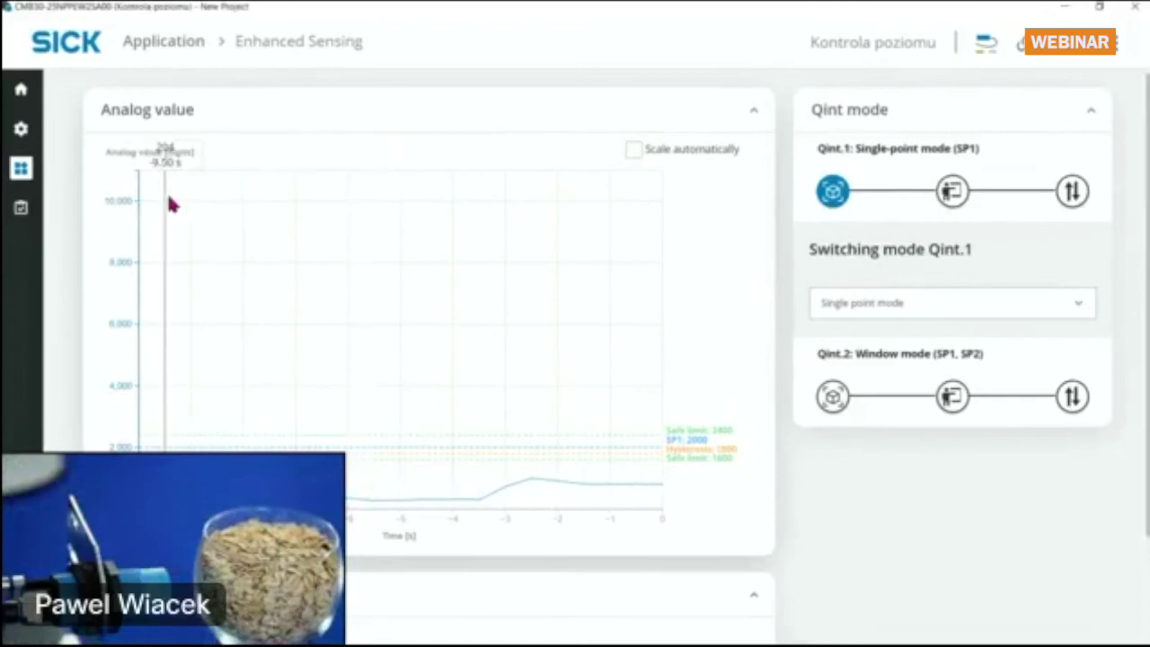
# Restore the preset application to Full scale area in the basic settings and return to Enhanced Sensing.
pyautogui.moveTo(19, 135)
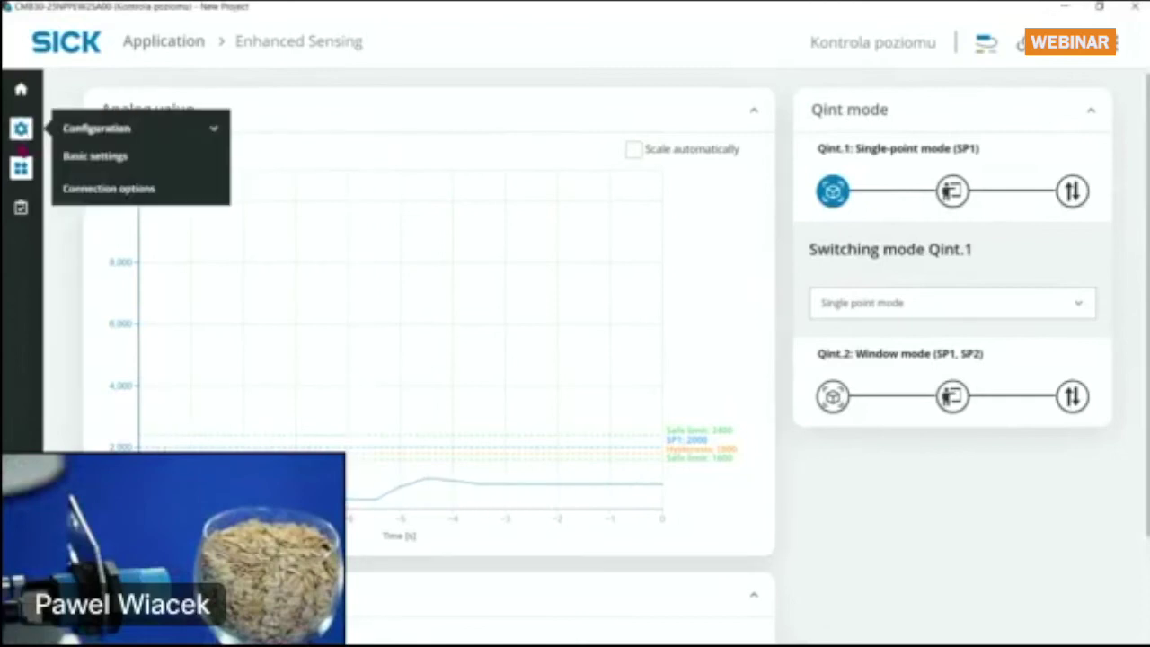
pyautogui.click(93, 157)
pyautogui.click(629, 320)
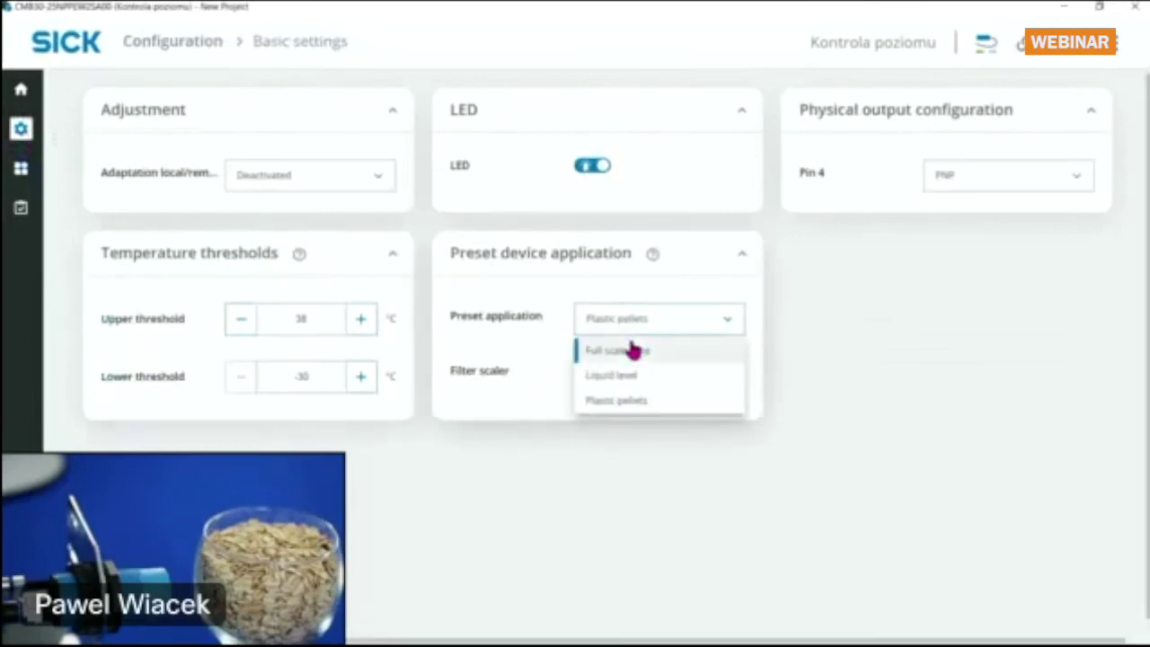
pyautogui.click(634, 355)
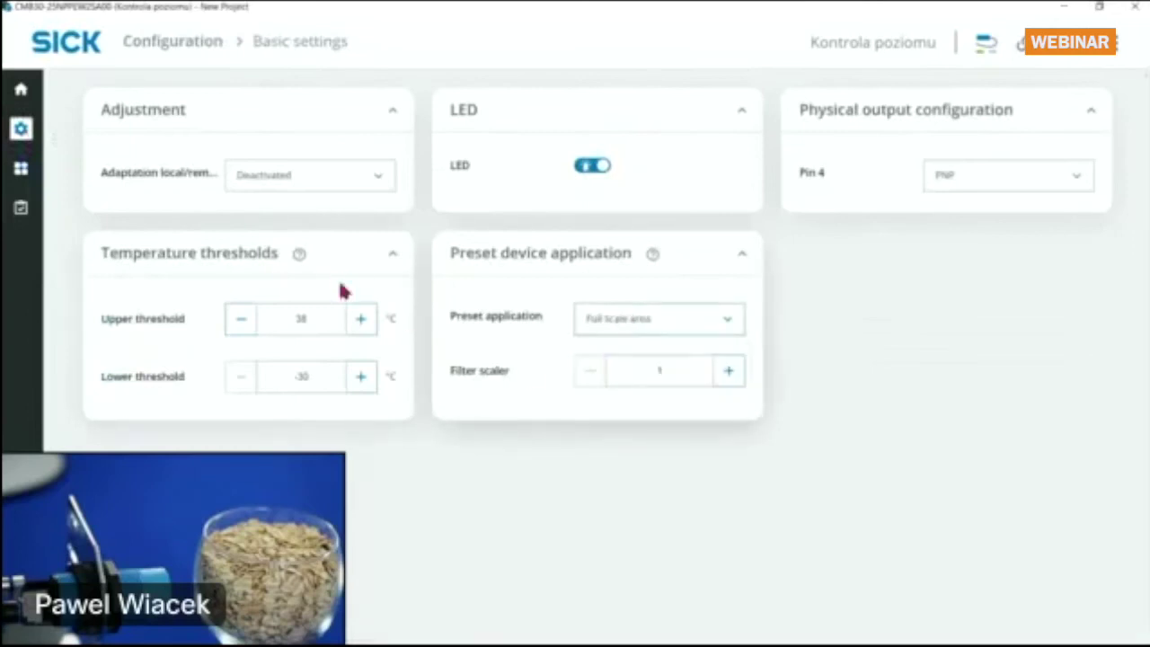
pyautogui.moveTo(25, 170)
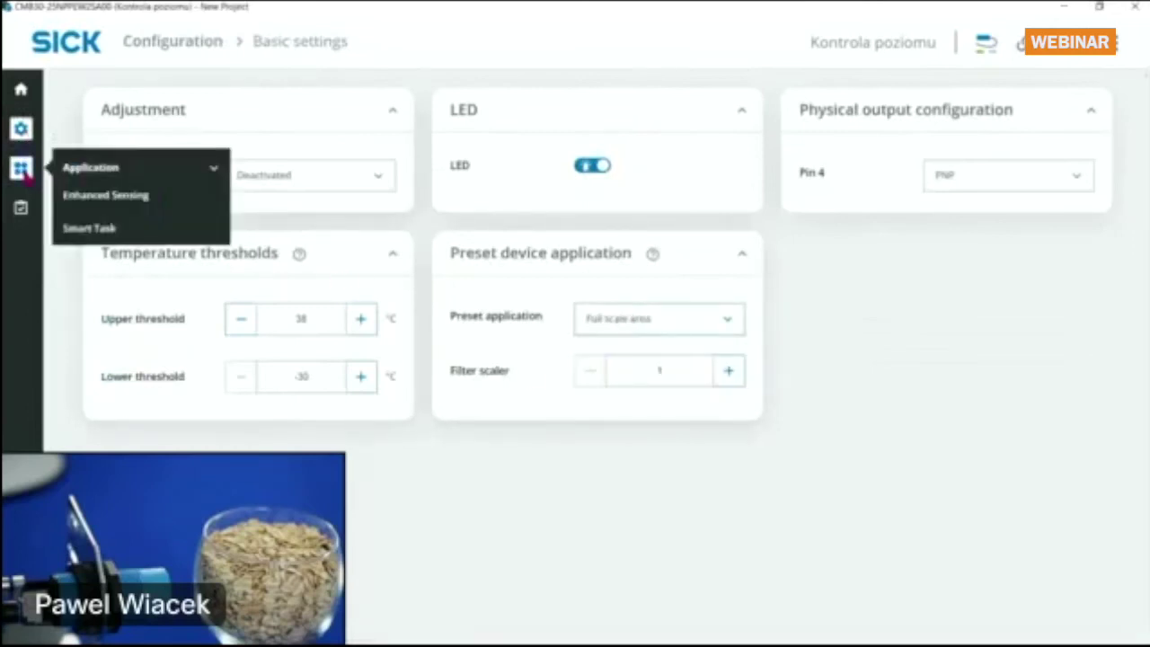
pyautogui.click(96, 194)
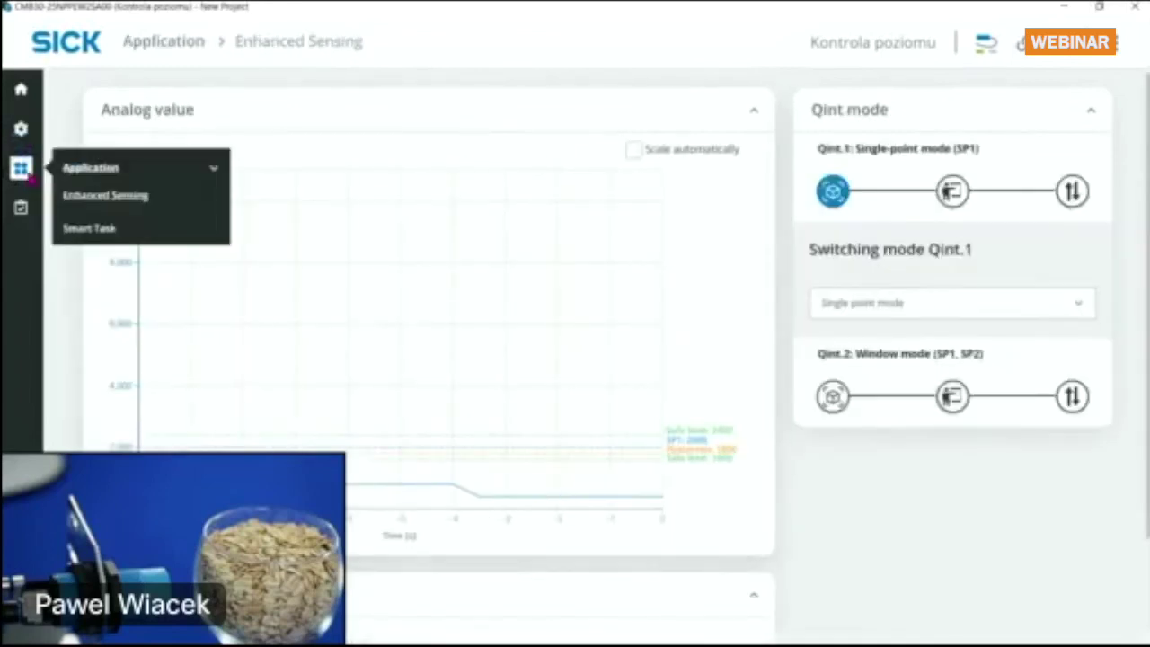
# In Smart Task A00, set input selector 2 to Qint.2 and the Channel 1 timer mode to Disabled.
pyautogui.moveTo(25, 171)
pyautogui.click(81, 226)
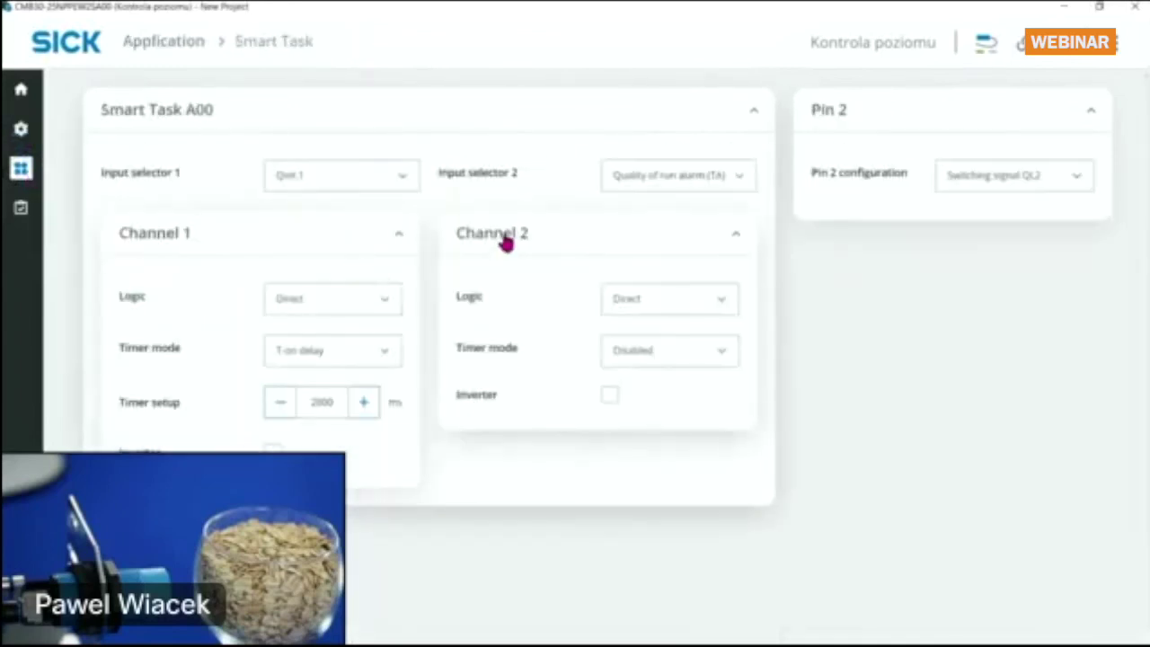
pyautogui.click(637, 184)
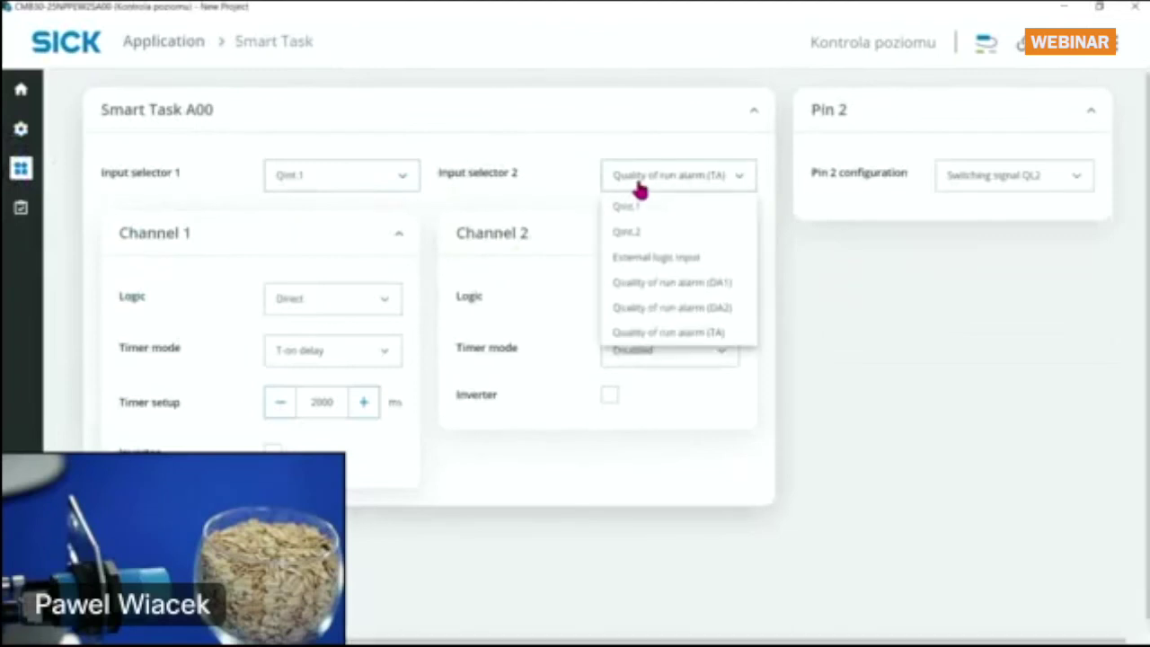
pyautogui.click(636, 230)
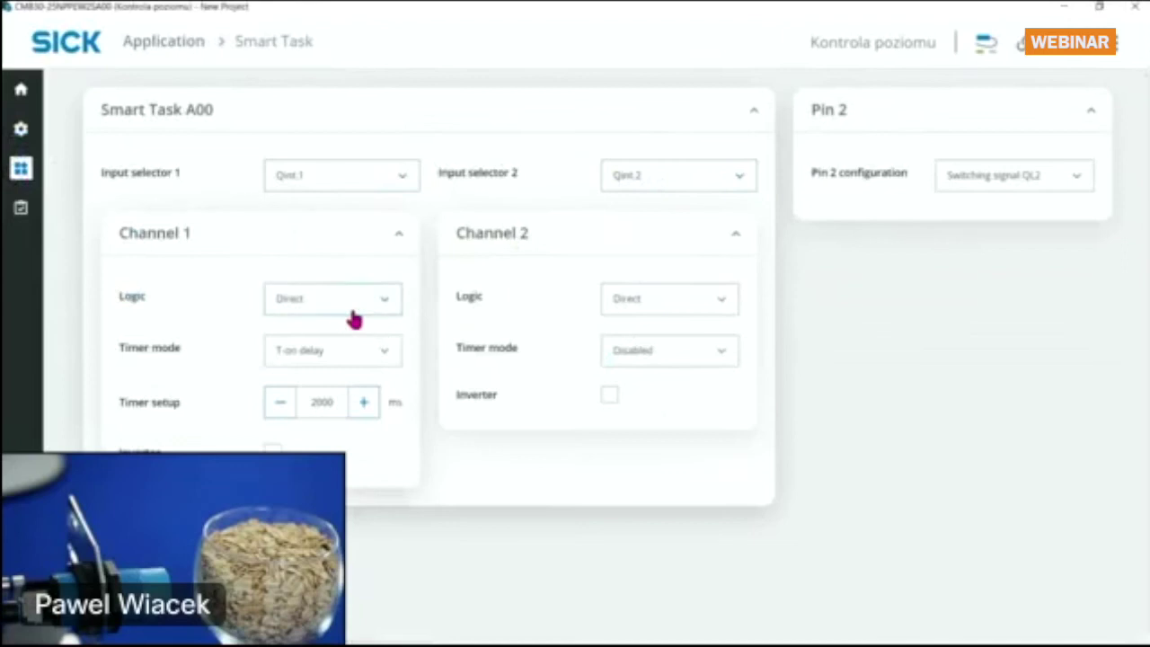
pyautogui.click(392, 352)
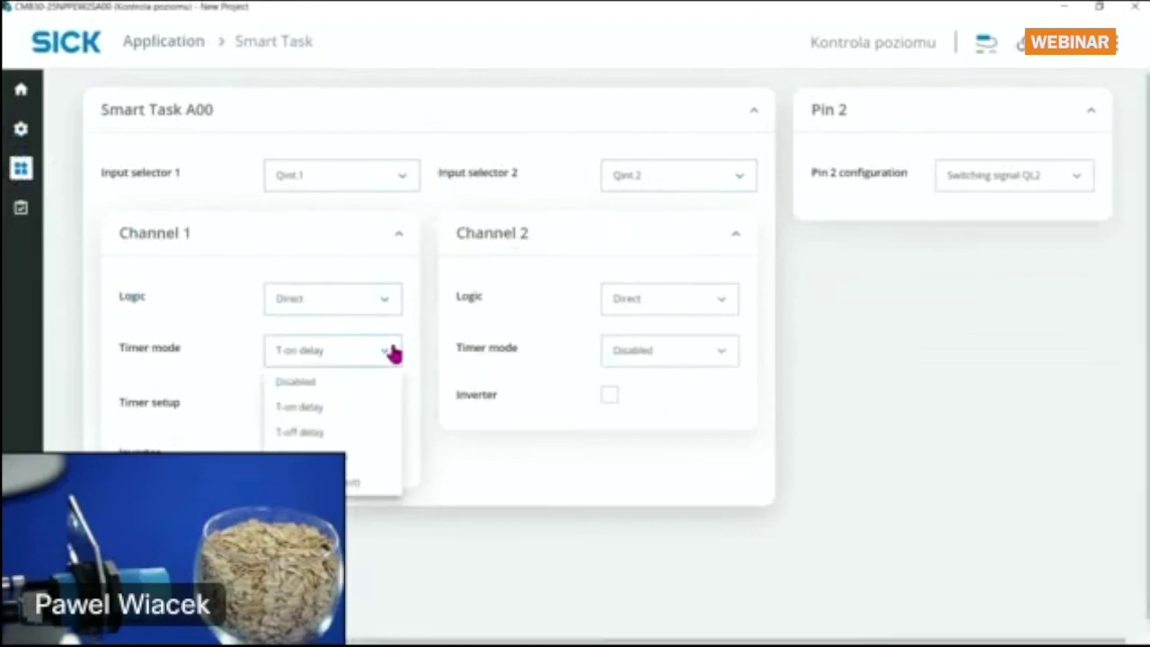
pyautogui.click(353, 381)
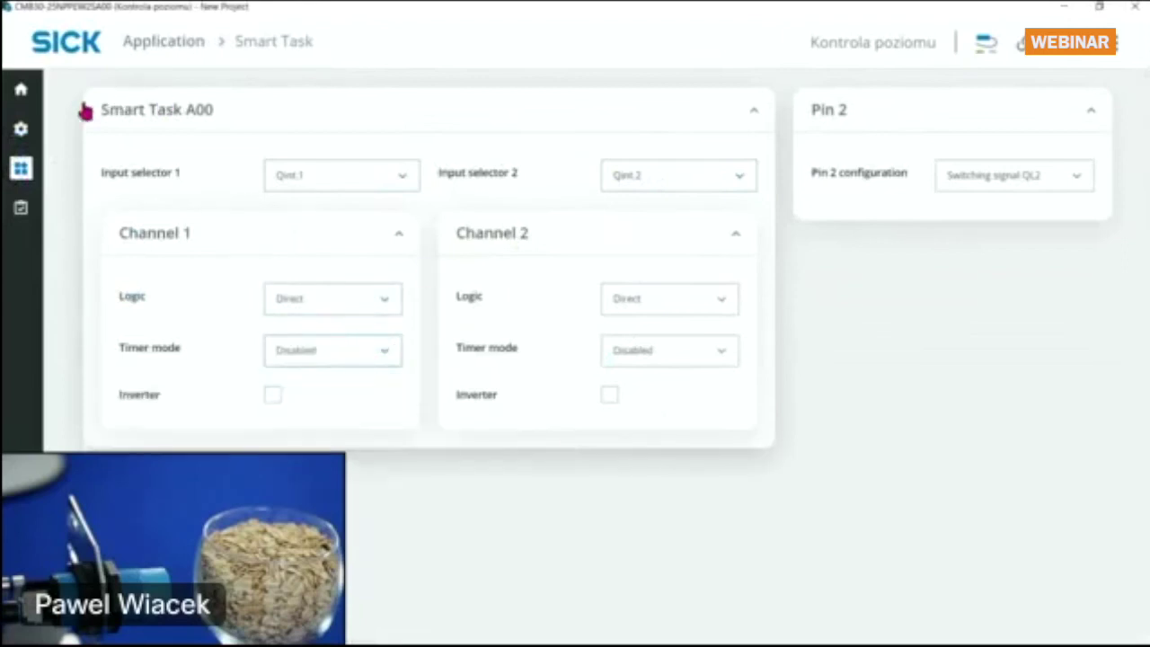
# Return to Enhanced Sensing and set the Qint.1 switching mode to Window mode (SP1, SP2).
pyautogui.moveTo(21, 168)
pyautogui.click(91, 196)
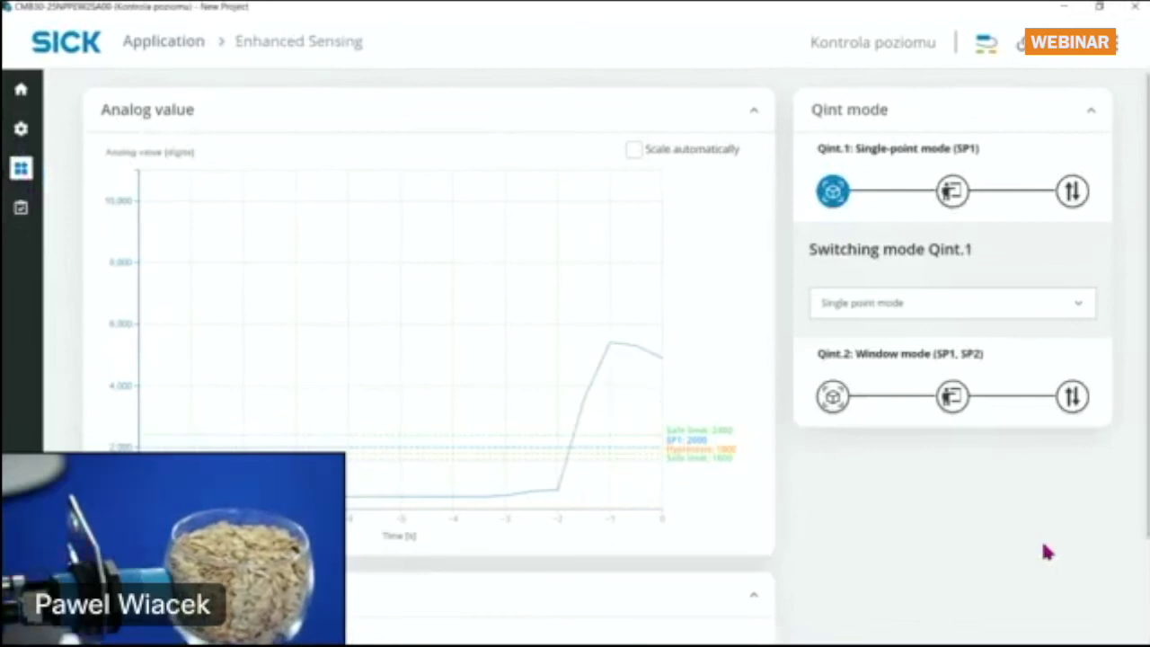
pyautogui.click(850, 318)
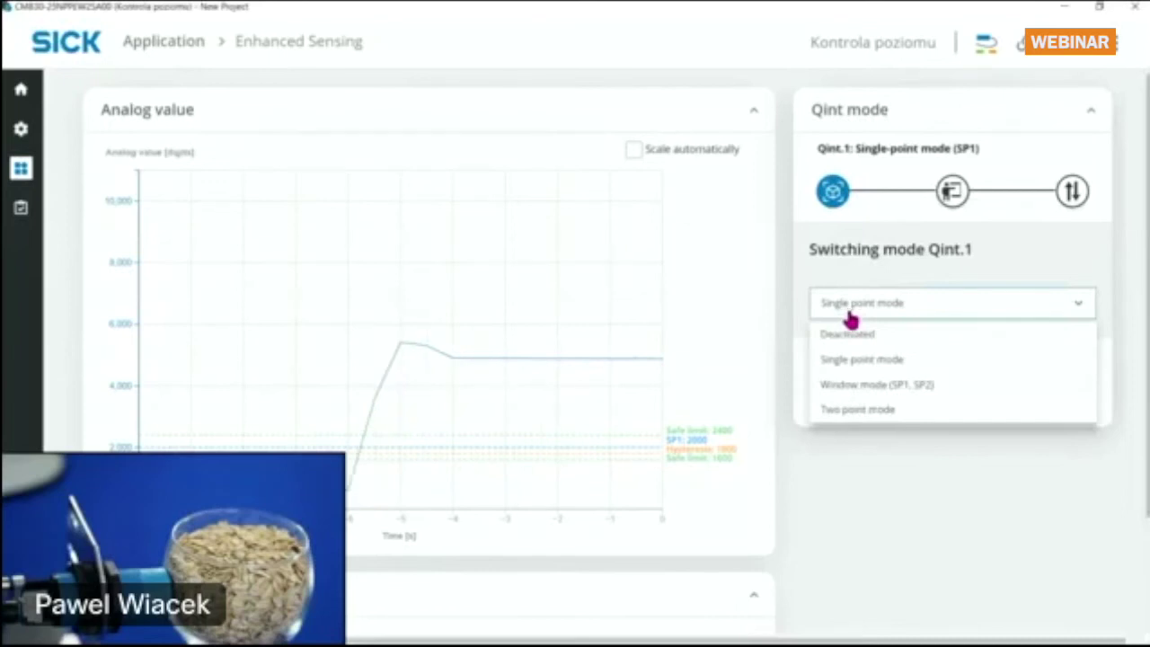
pyautogui.click(859, 386)
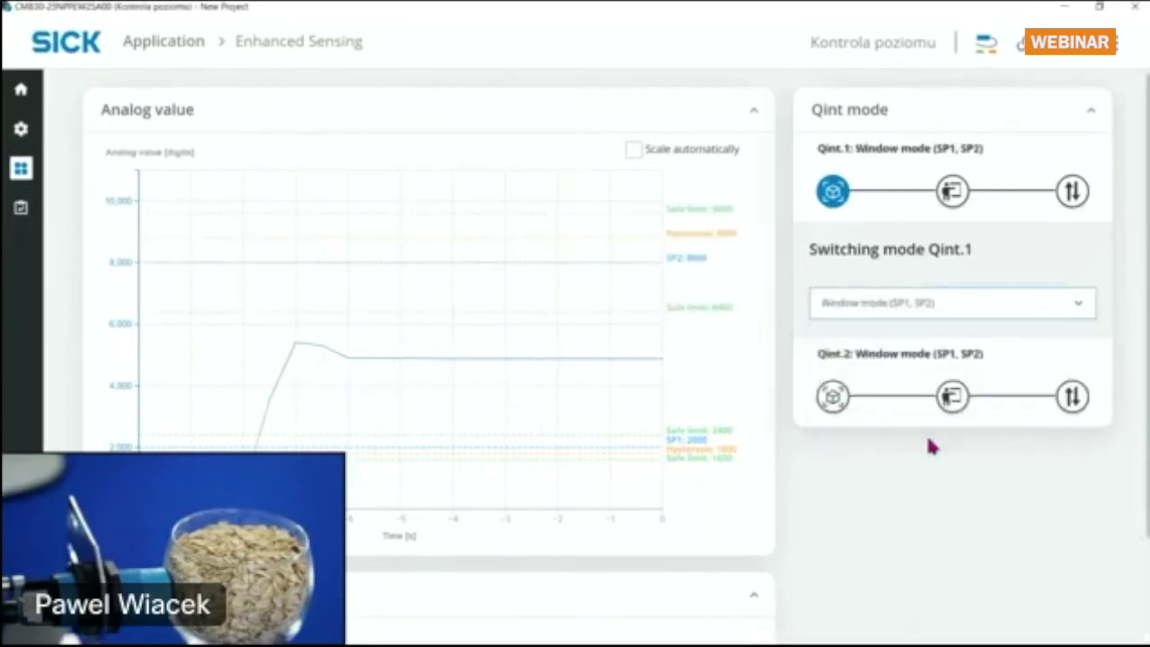
# Open the Qint.1 window mode settings and set the SP1 switching point to 4000.
pyautogui.click(953, 192)
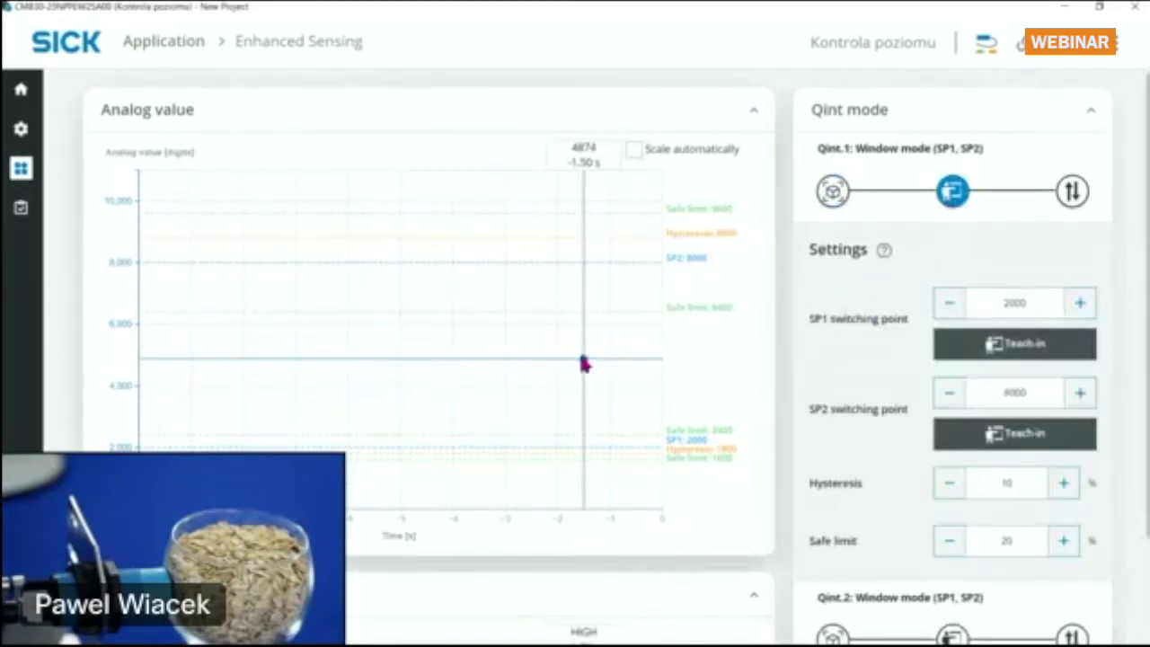
pyautogui.moveTo(995, 303); pyautogui.dragTo(1049, 299)
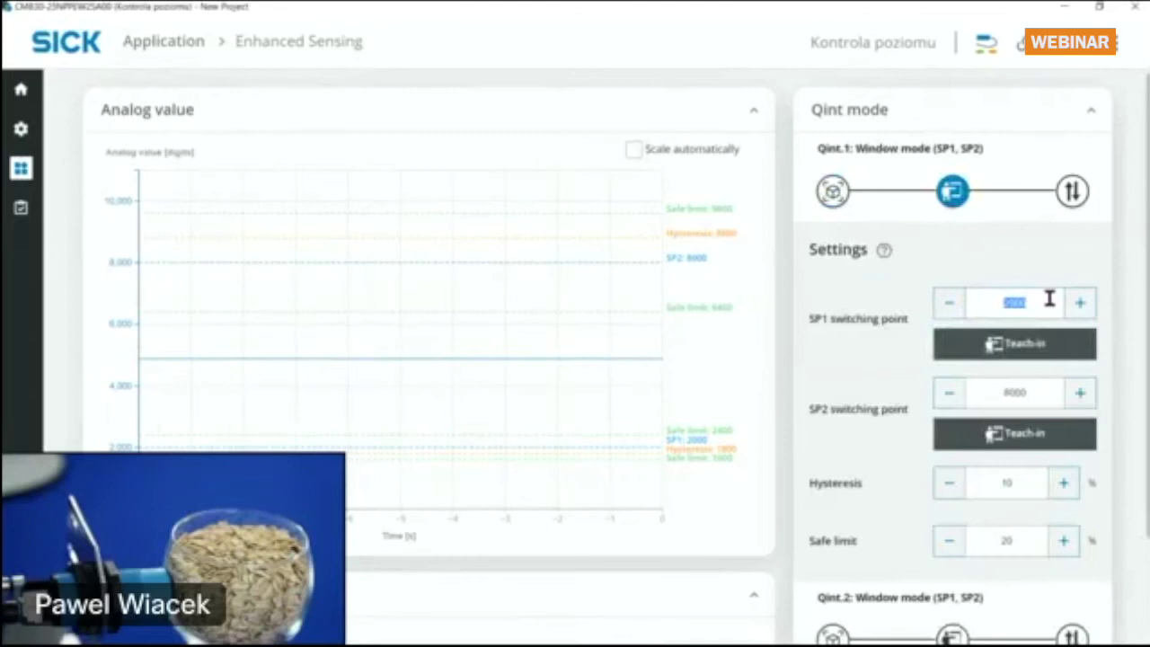
pyautogui.write('4000')
# Set the Qint.1 SP2 switching point to 5200 and check the analog value curve against the switching window.
pyautogui.moveTo(995, 392); pyautogui.dragTo(1047, 401)
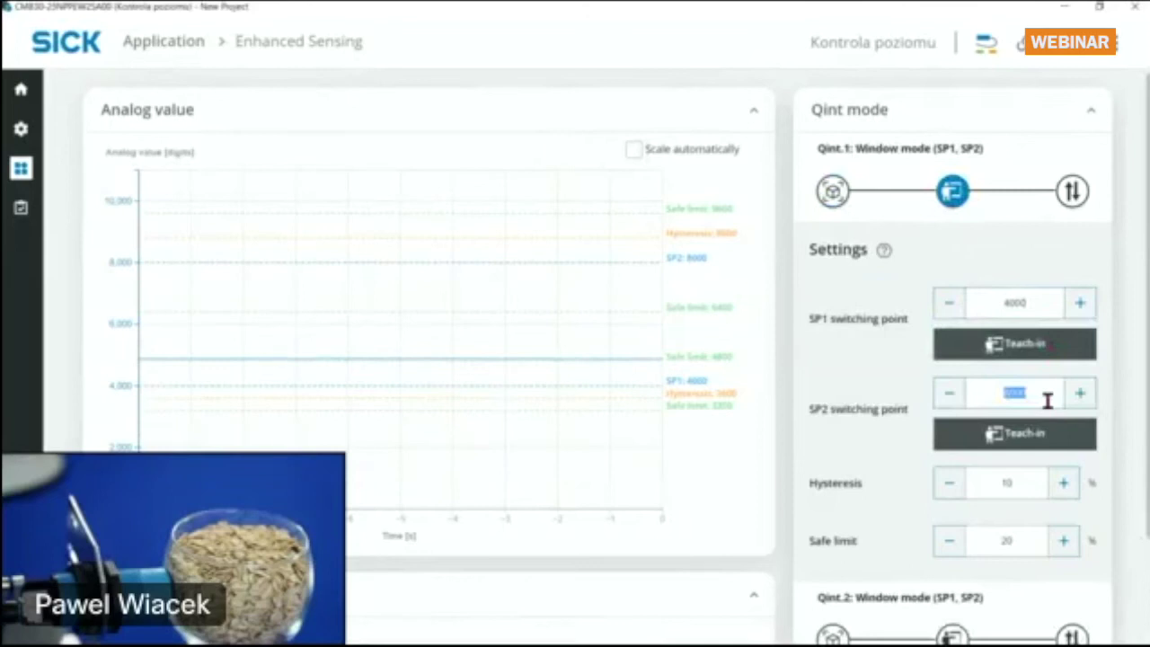
pyautogui.write('9')
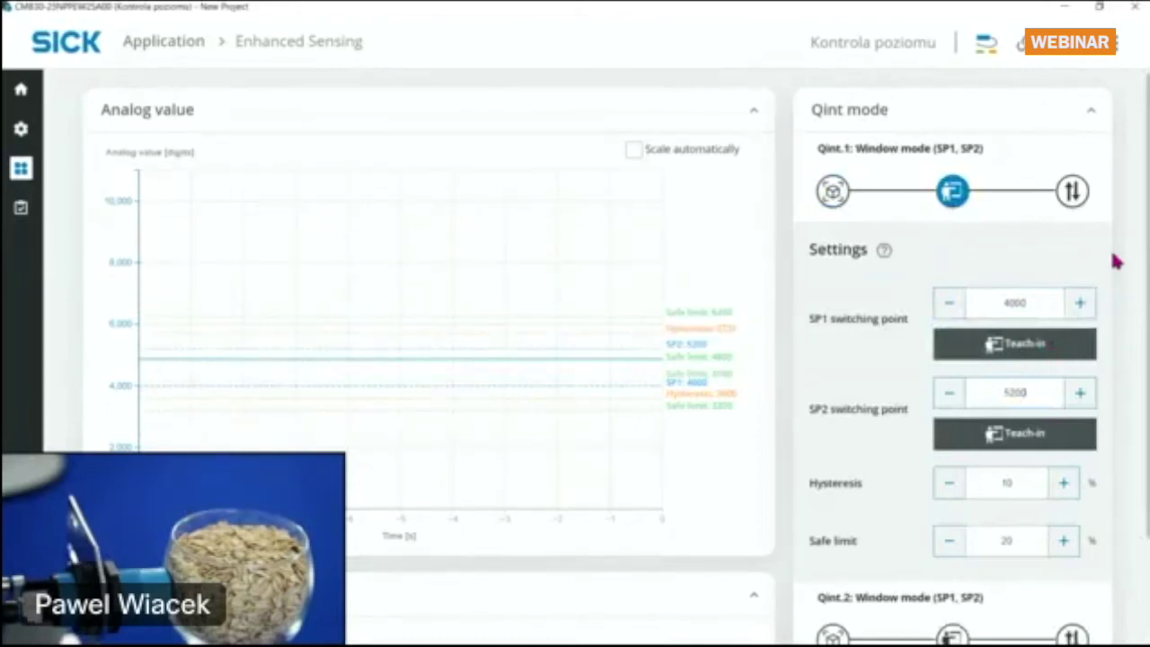
pyautogui.scroll(-3, 754, 367)
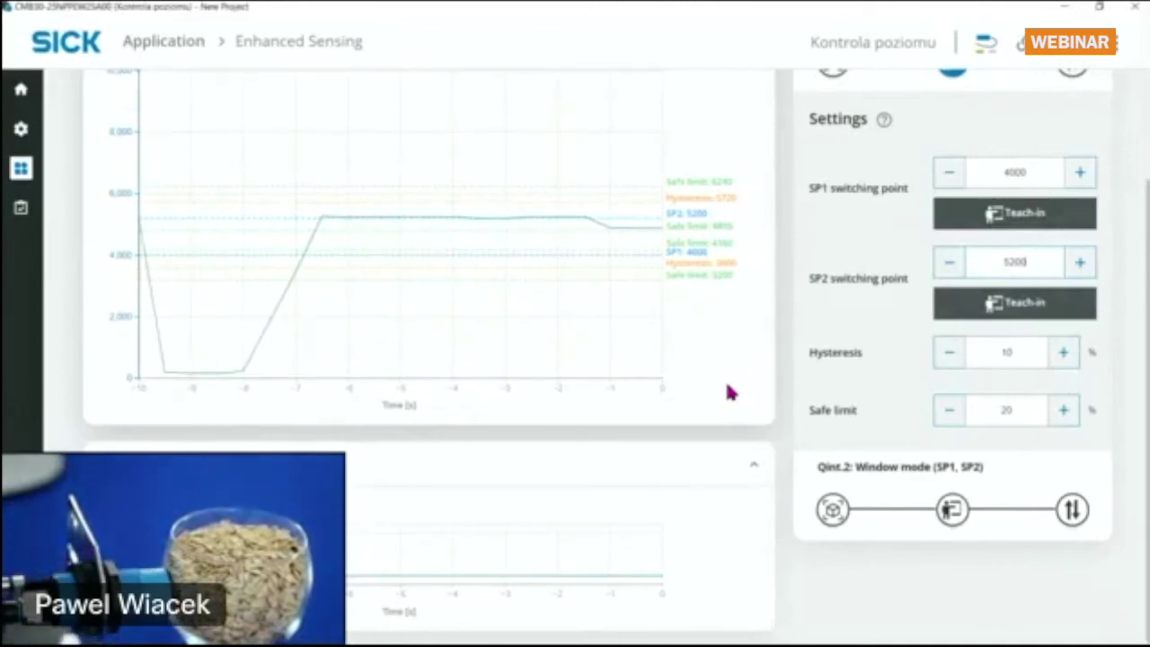
pyautogui.moveTo(609, 236)
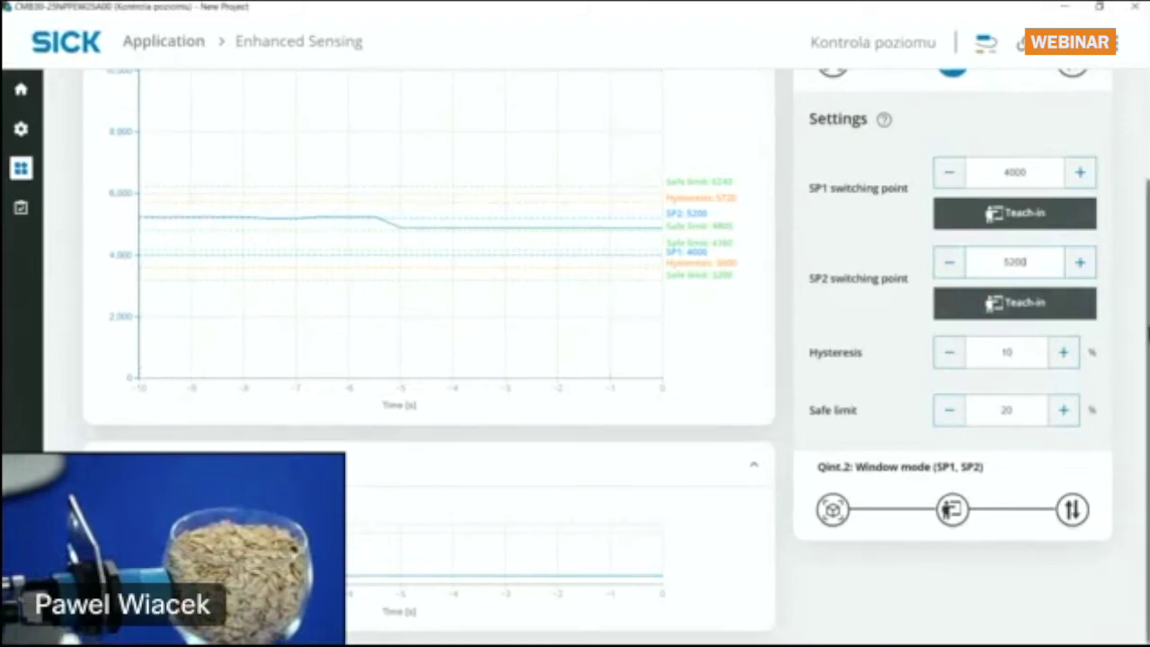
pyautogui.scroll(1, 629, 274)
pyautogui.moveTo(580, 311)
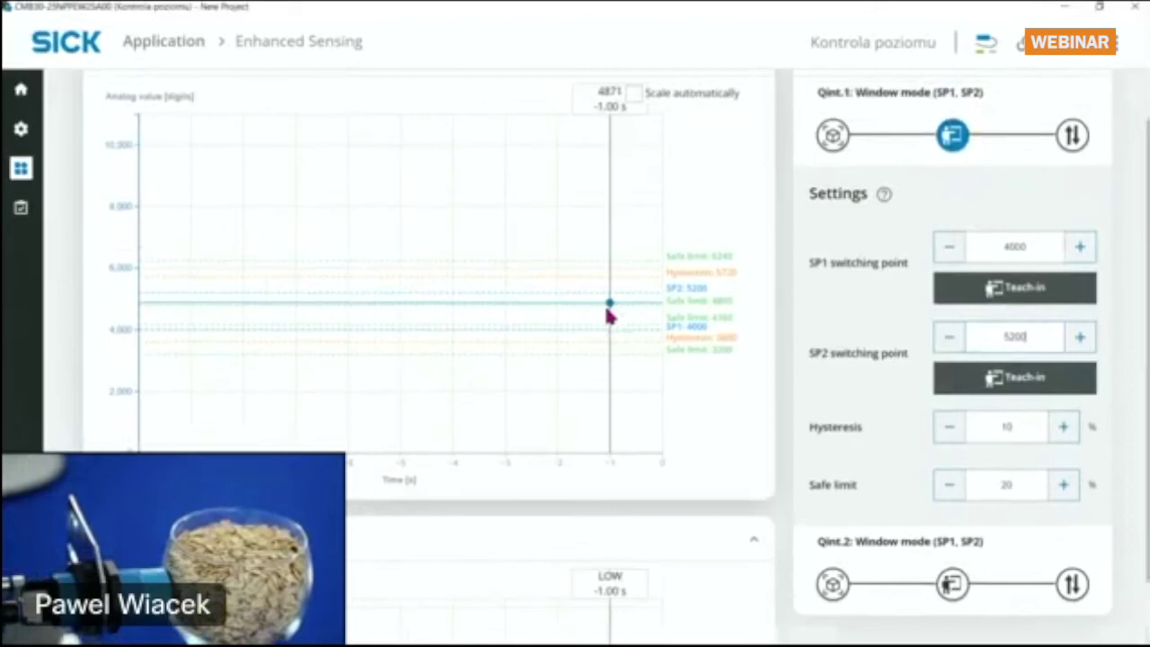
# Set the Qint.1 SP2 switching point to 5400.
pyautogui.moveTo(1146, 243); pyautogui.dragTo(1143, 277)
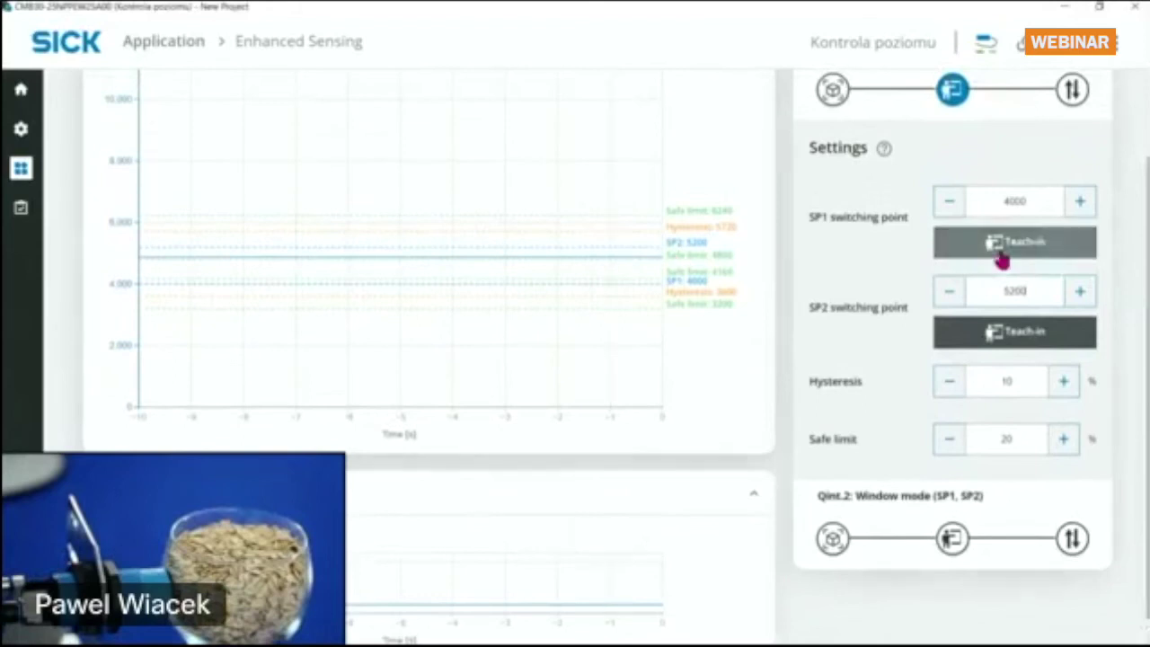
pyautogui.doubleClick(1003, 294)
pyautogui.write('5')
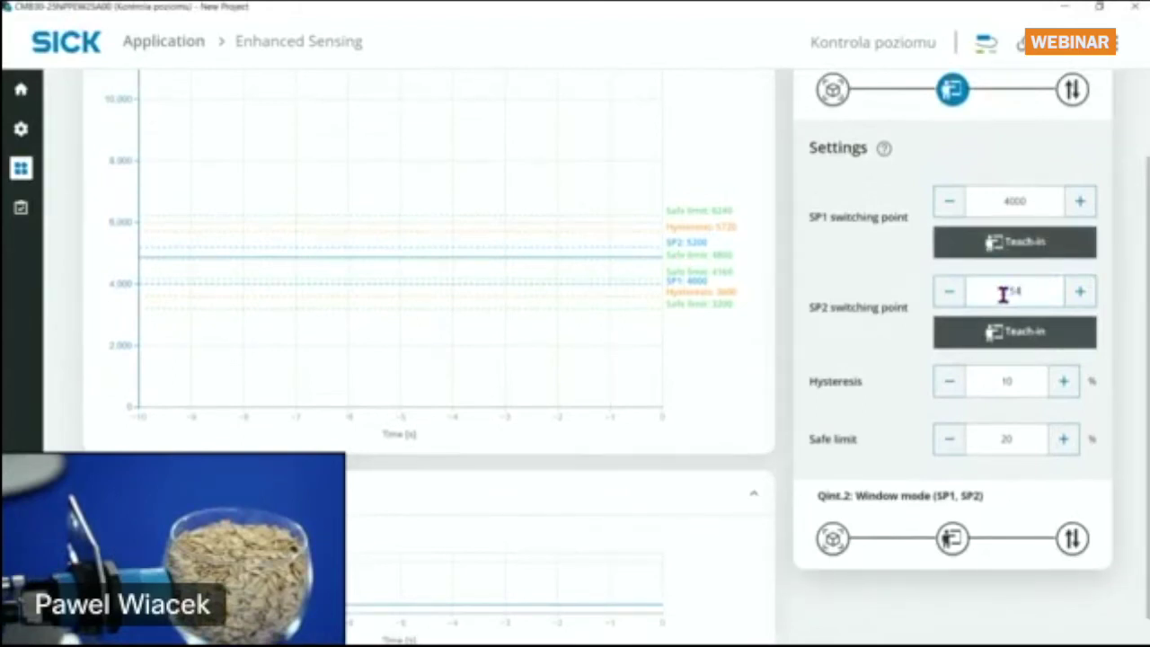
pyautogui.write('400')
pyautogui.press('Return')
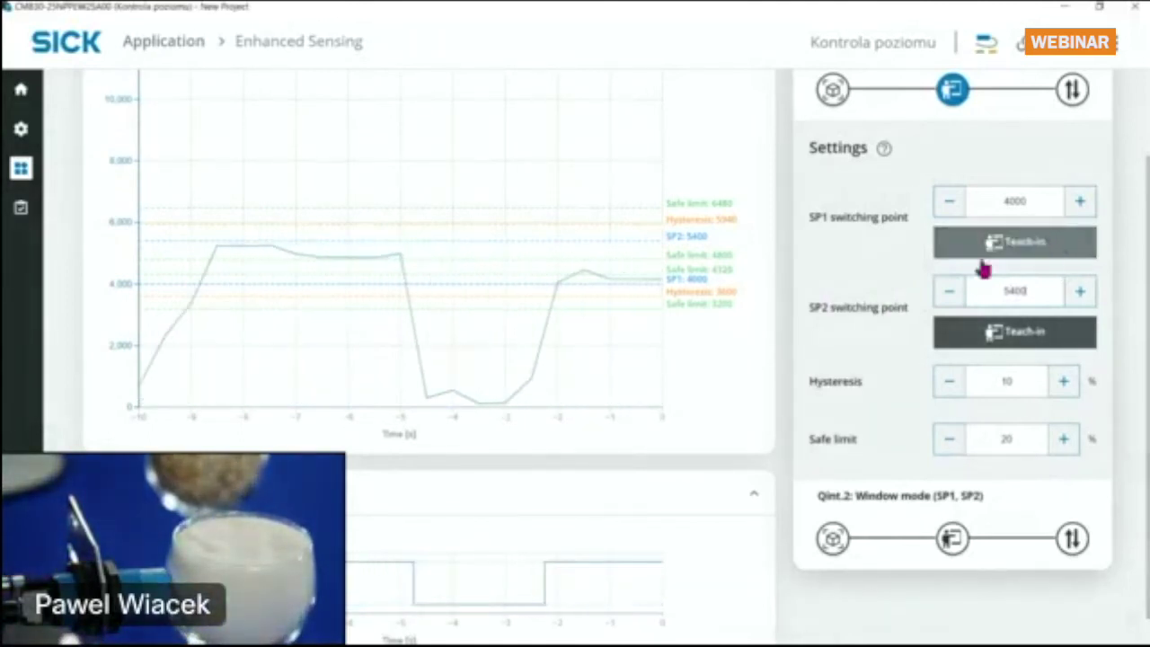
# Open the Qint.2 window mode settings and set the SP1 switching point to 4400.
pyautogui.click(833, 538)
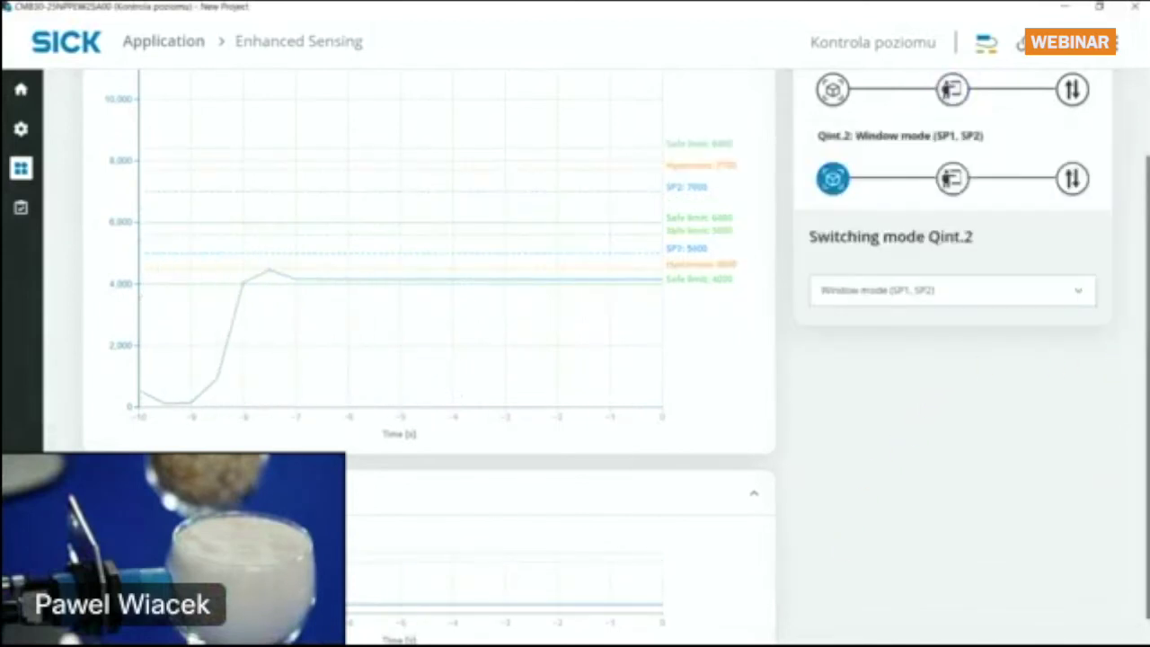
pyautogui.click(958, 187)
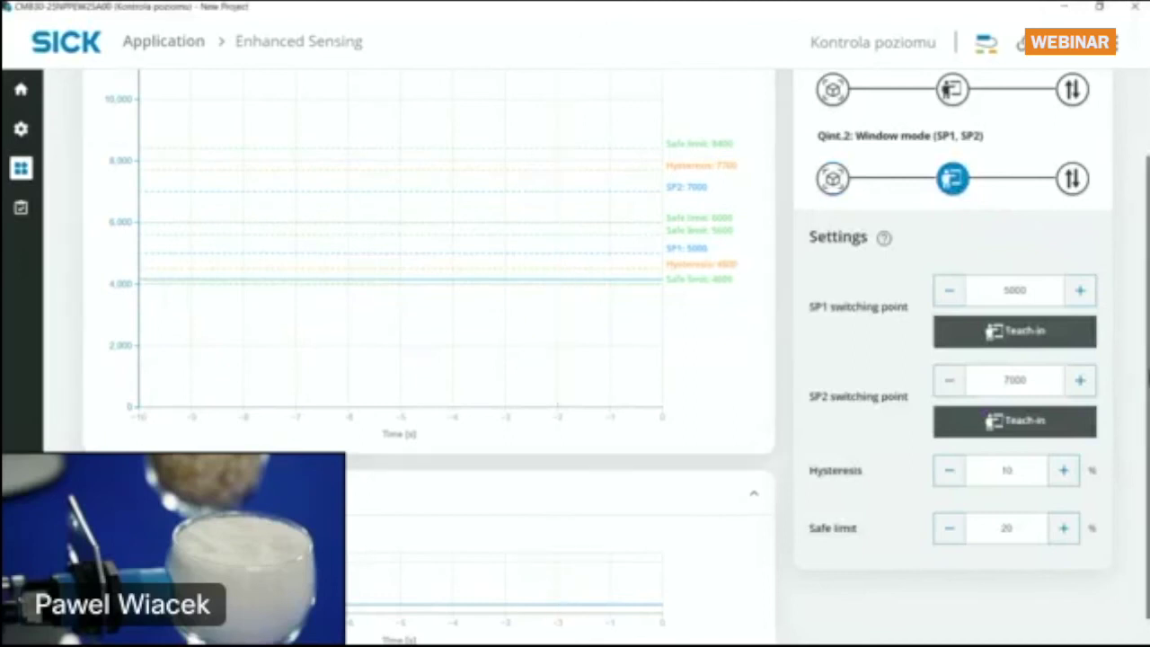
pyautogui.scroll(2, 530, 287)
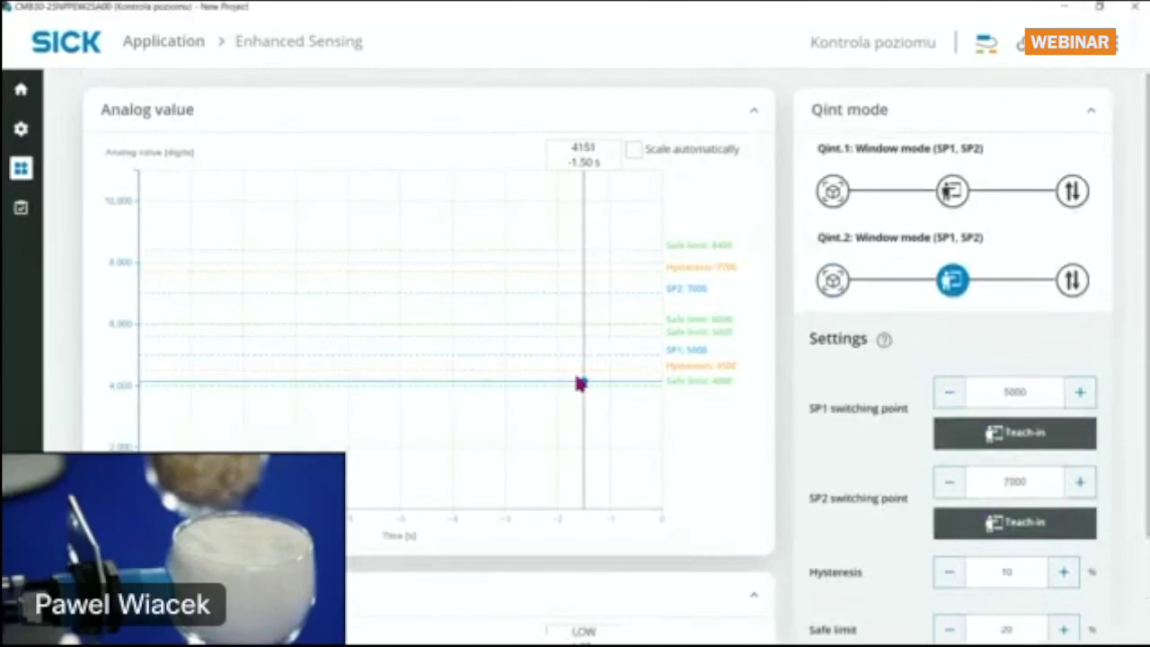
pyautogui.moveTo(1036, 390); pyautogui.dragTo(972, 394)
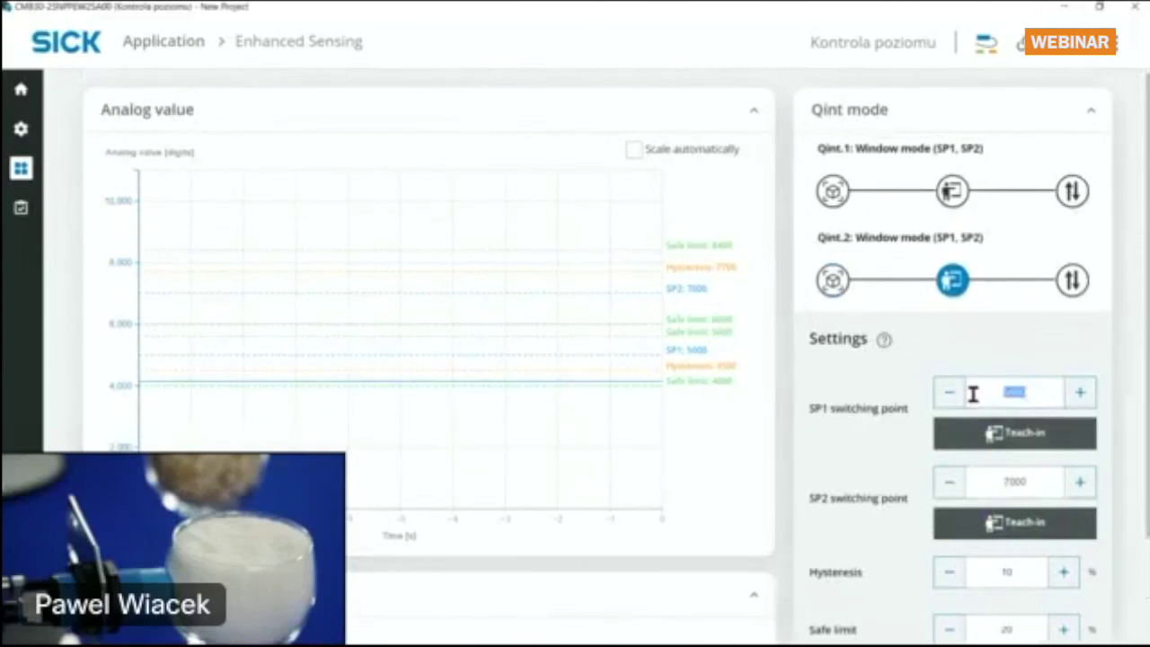
pyautogui.write('44')
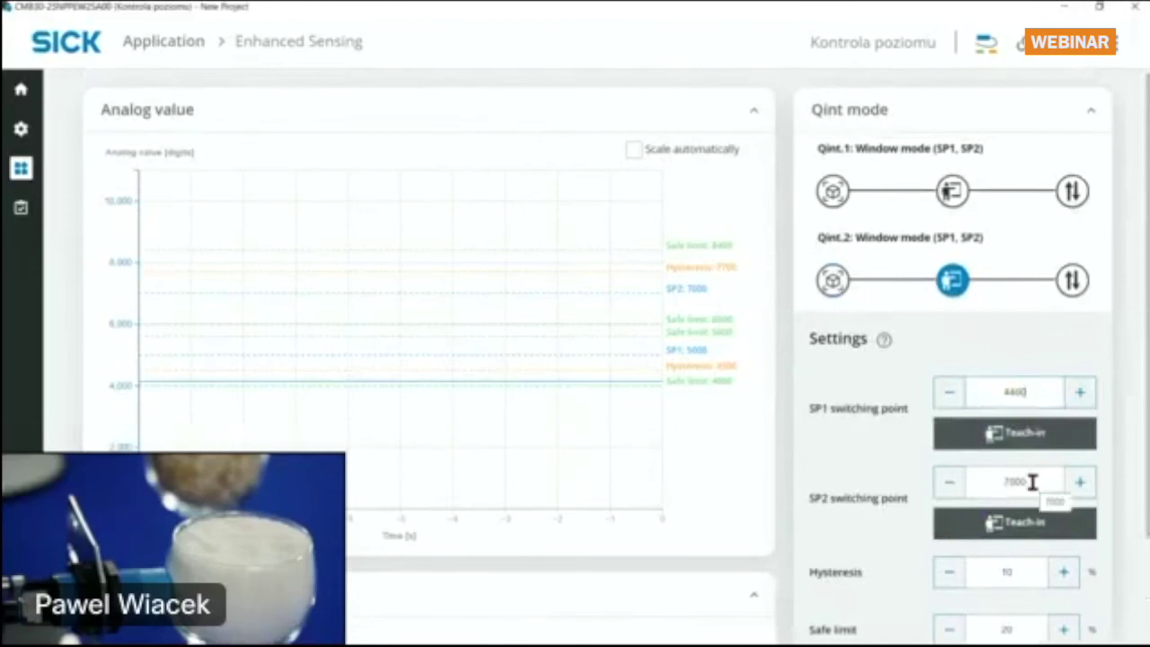
pyautogui.moveTo(1033, 482); pyautogui.dragTo(983, 478)
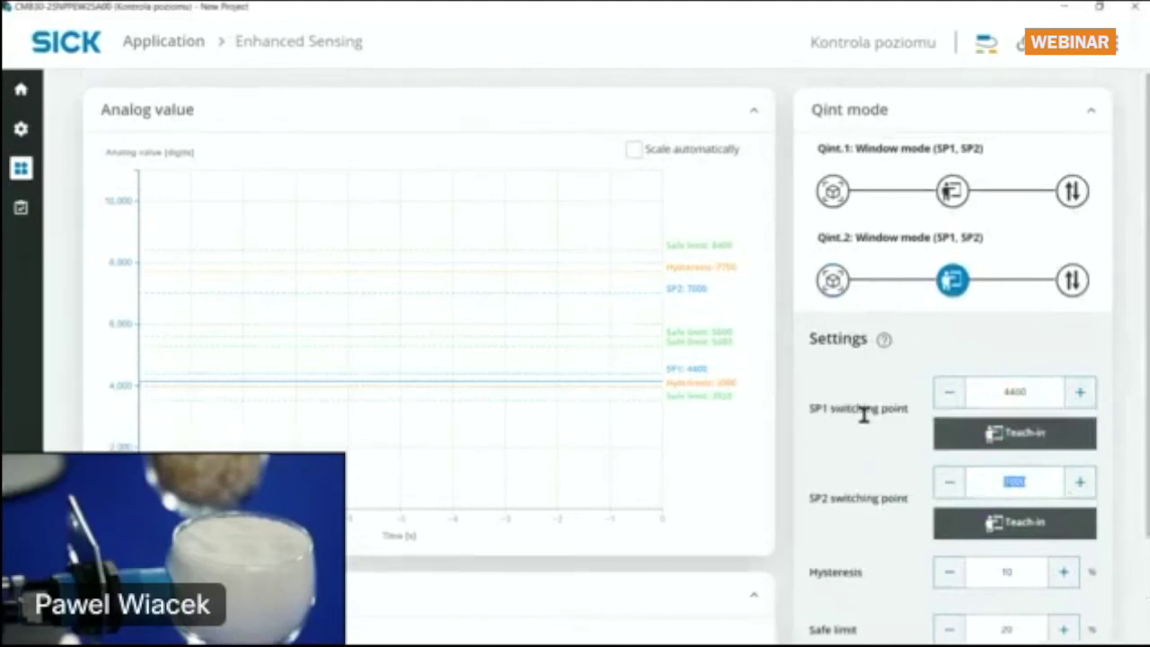
# Set the Qint.2 switching points to 3900 for SP1 and 4300 for SP2.
pyautogui.moveTo(1050, 392); pyautogui.dragTo(991, 392)
pyautogui.write('1')
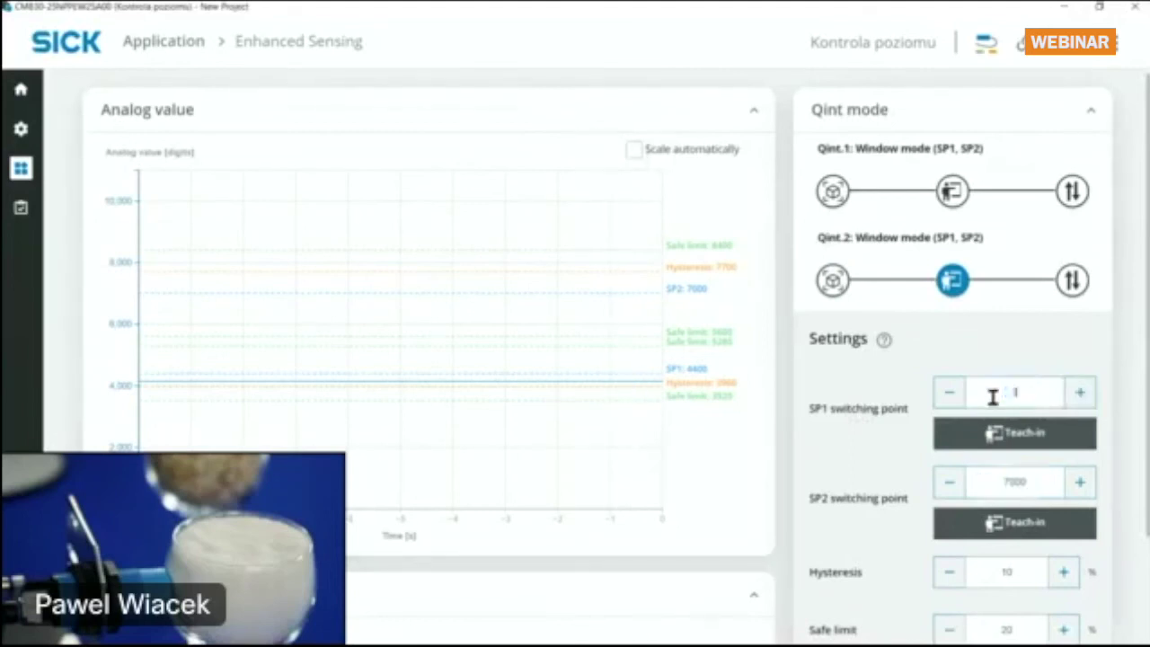
pyautogui.doubleClick(983, 479)
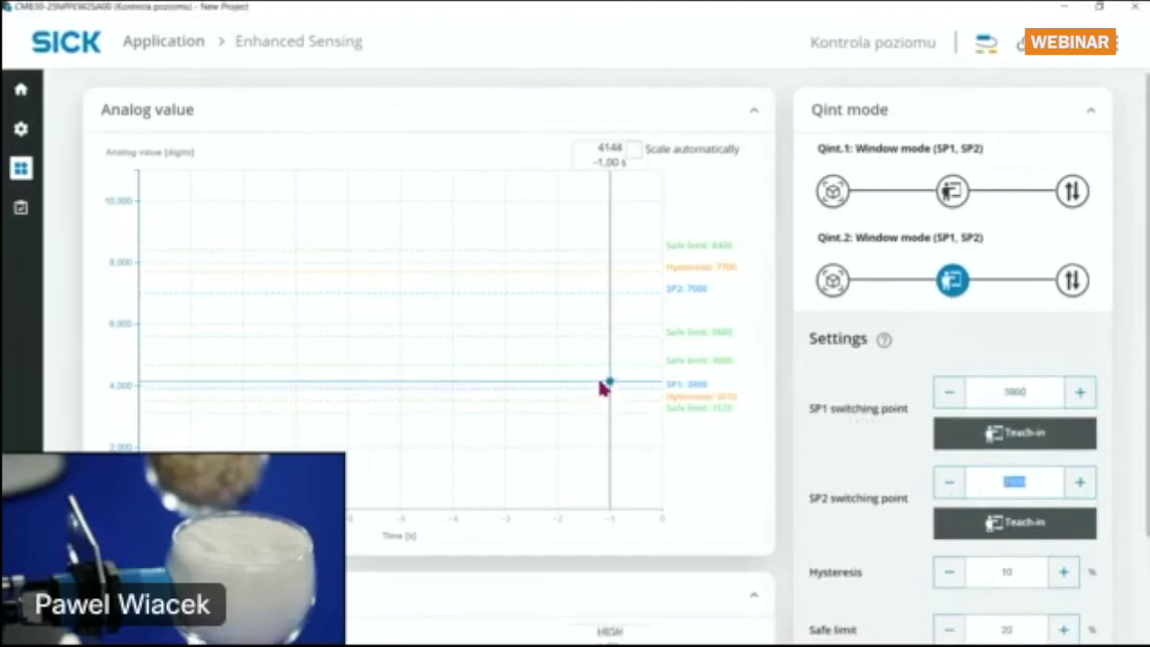
pyautogui.write('43')
pyautogui.press('Return')
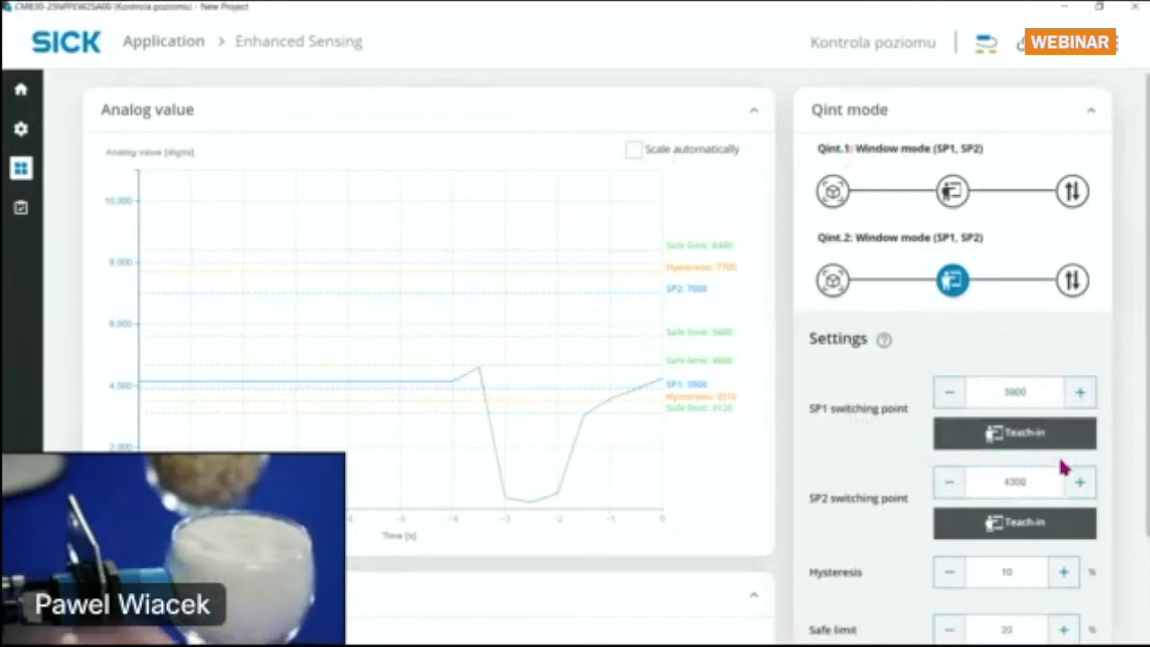
# Teach in the Qint.2 SP1 and SP2 switching points using the Single value teach-in process and accept them.
pyautogui.click(1033, 433)
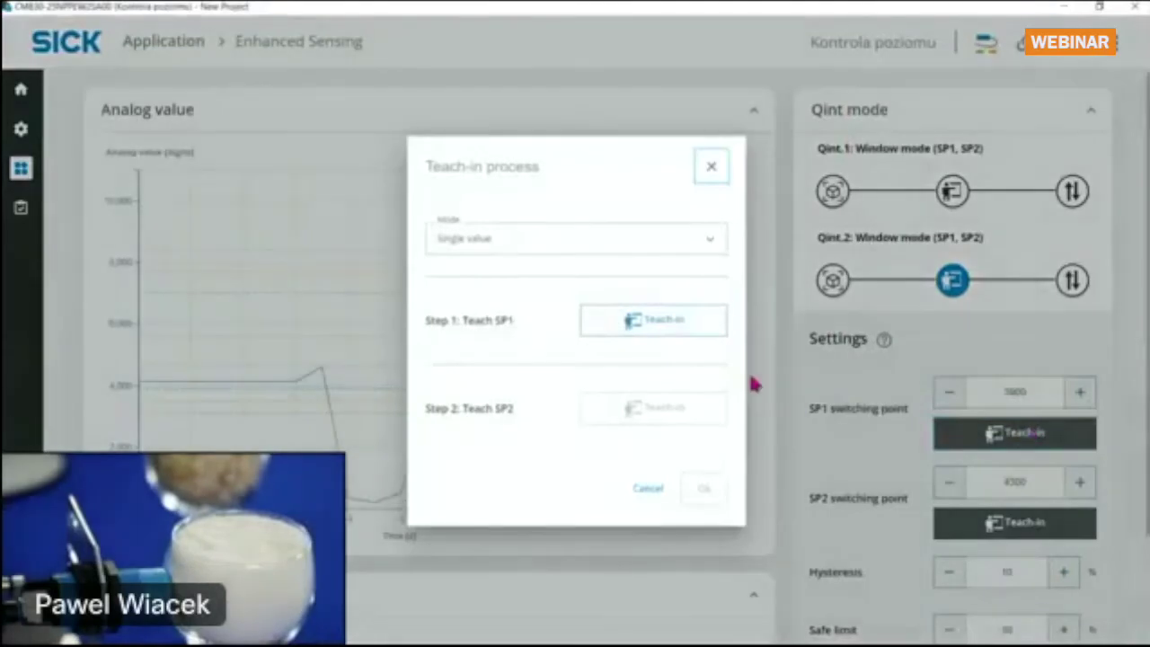
pyautogui.click(665, 330)
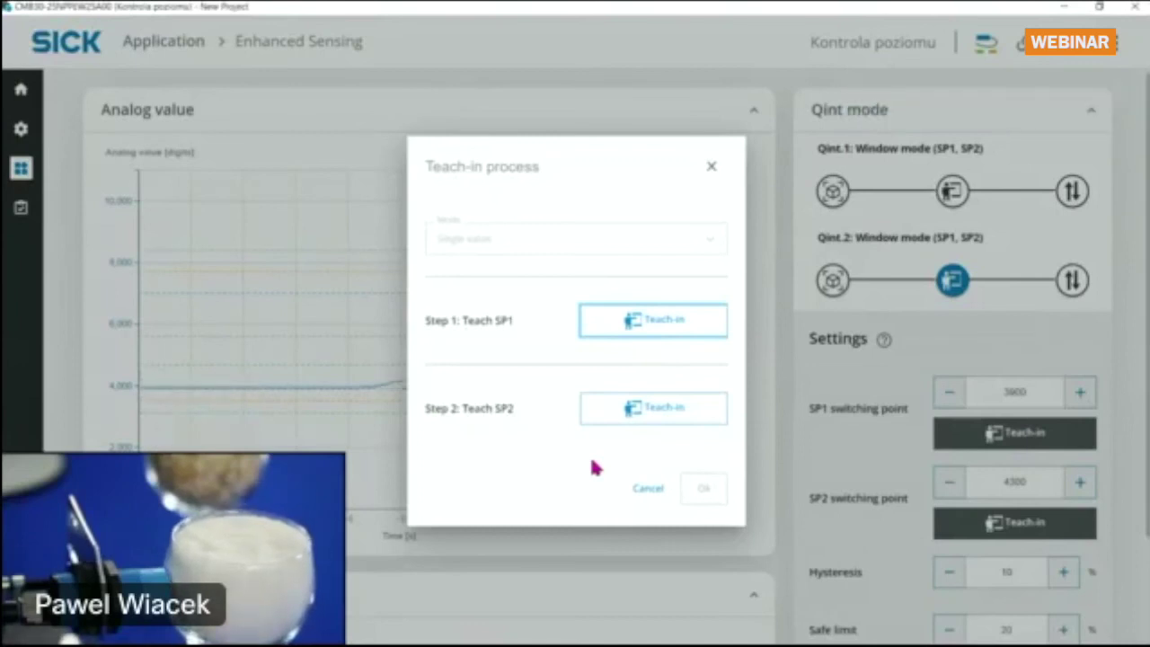
pyautogui.click(643, 419)
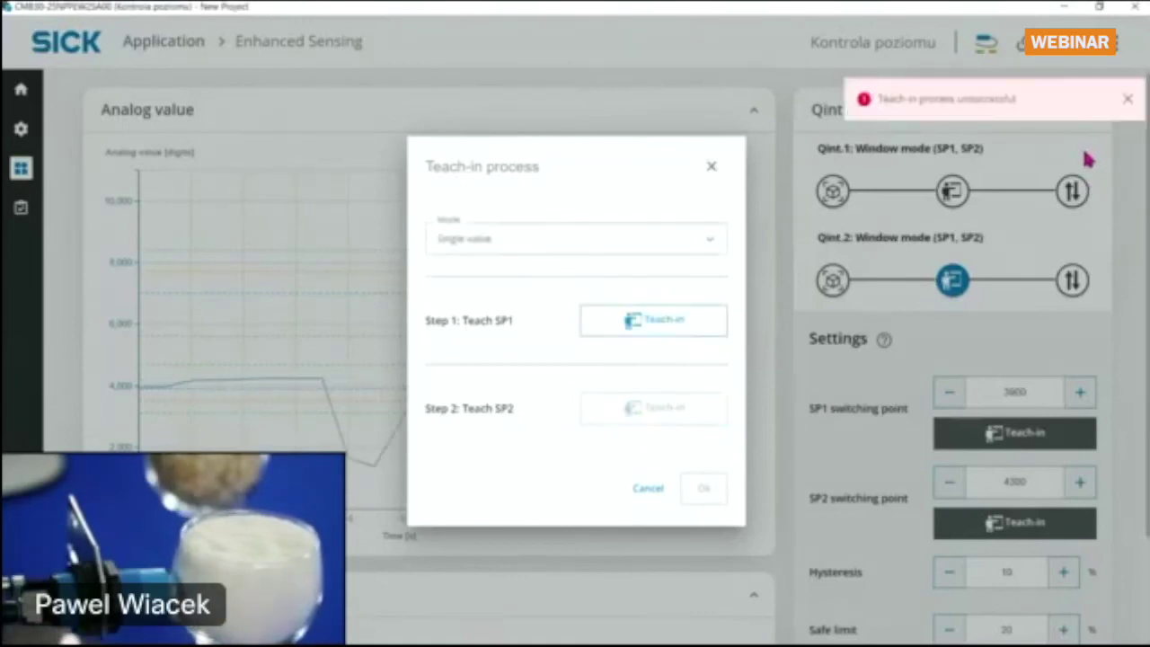
pyautogui.click(648, 326)
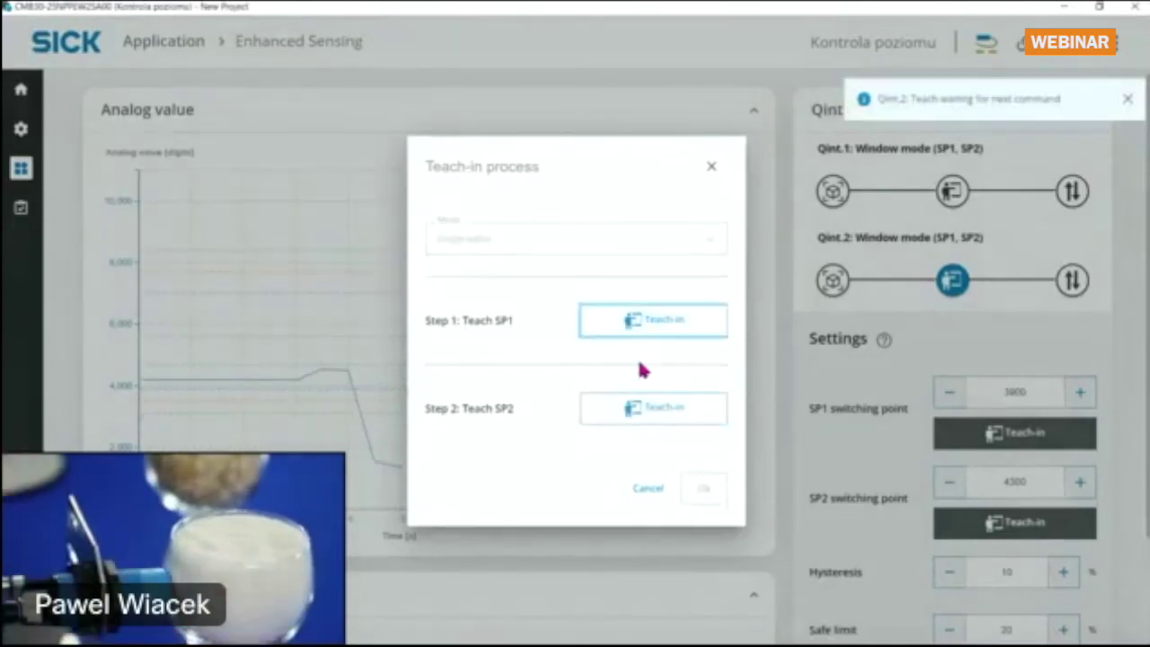
pyautogui.click(650, 419)
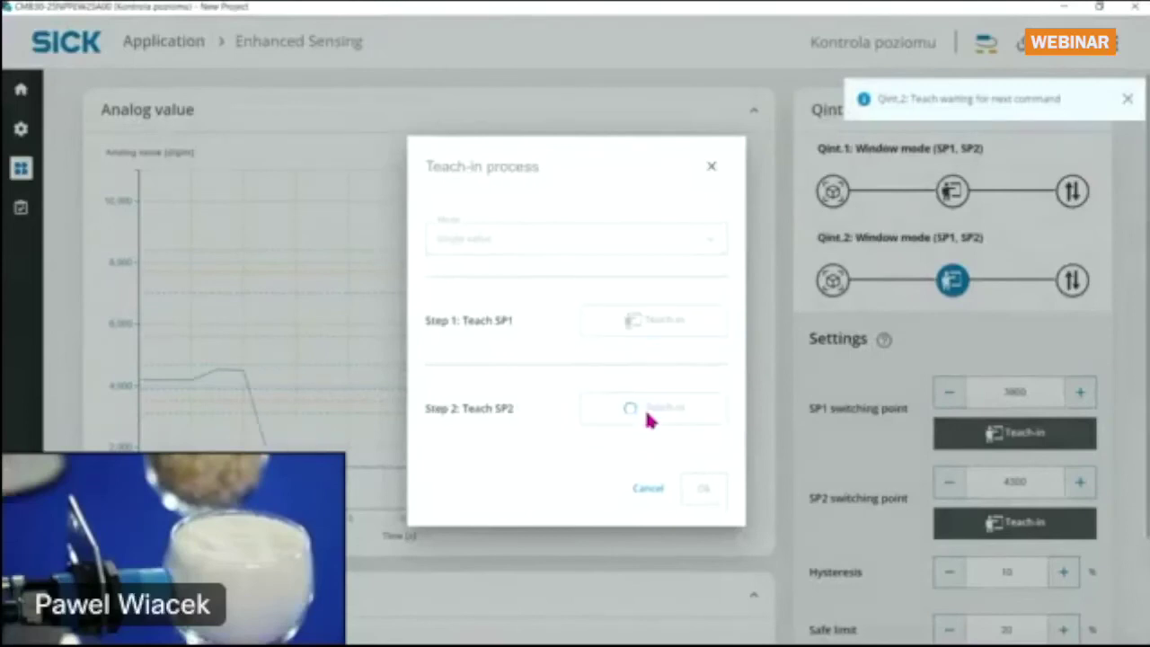
pyautogui.click(696, 488)
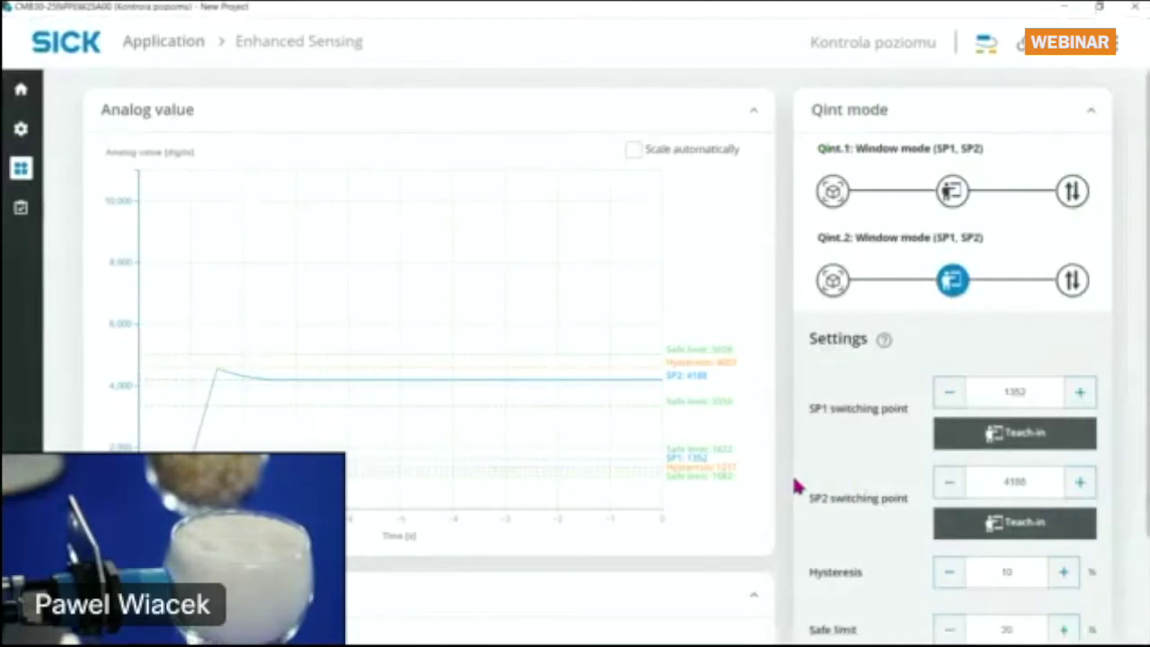
# Check the Qint.2 switching signal and examine the analog value and output statuses on the home page.
pyautogui.scroll(-1, 1141, 307)
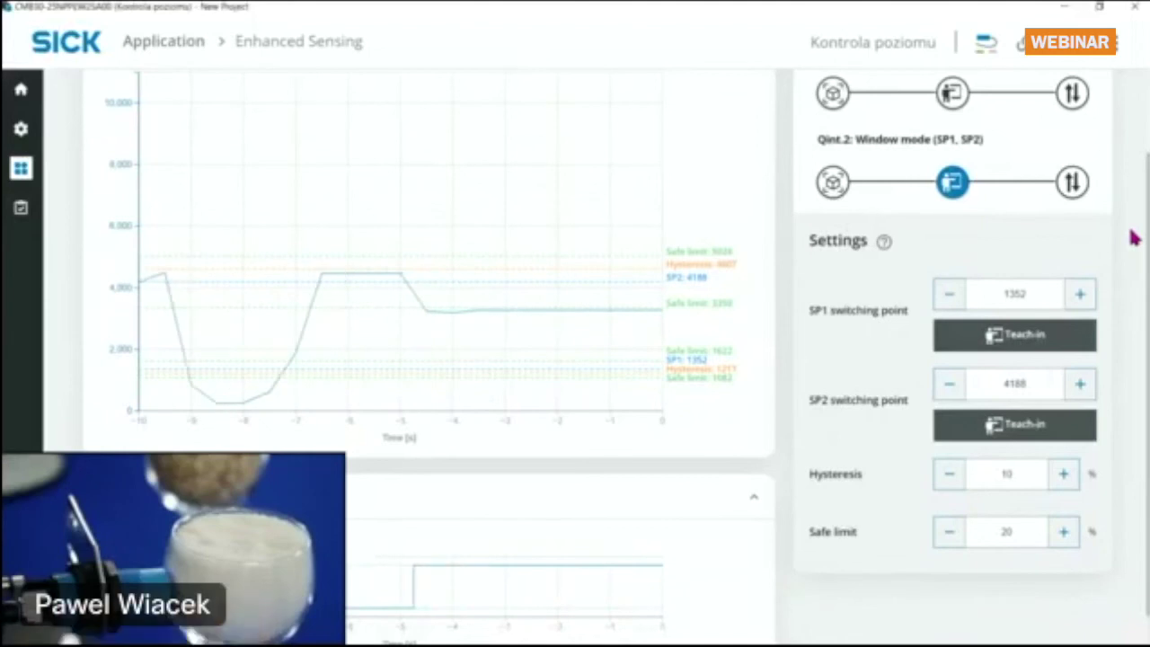
pyautogui.click(22, 90)
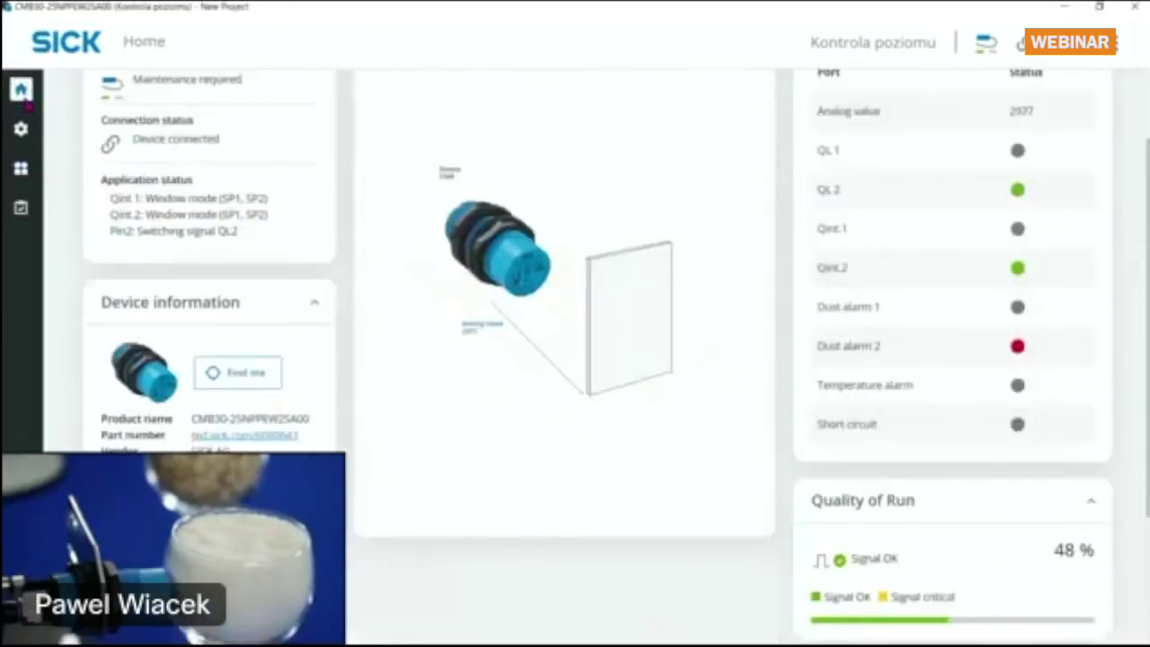
pyautogui.moveTo(27, 128)
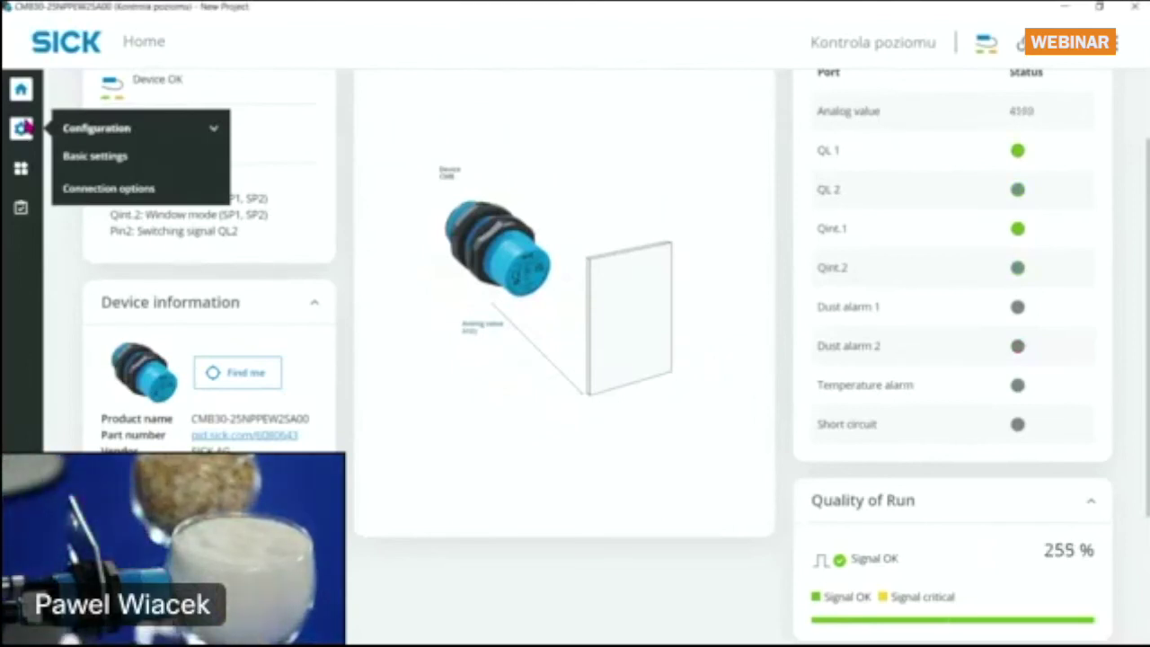
# Return to Enhanced Sensing, compare the Qint.1 and Qint.2 windows, and set the Qint.2 SP2 switching point to 3800.
pyautogui.moveTo(22, 171)
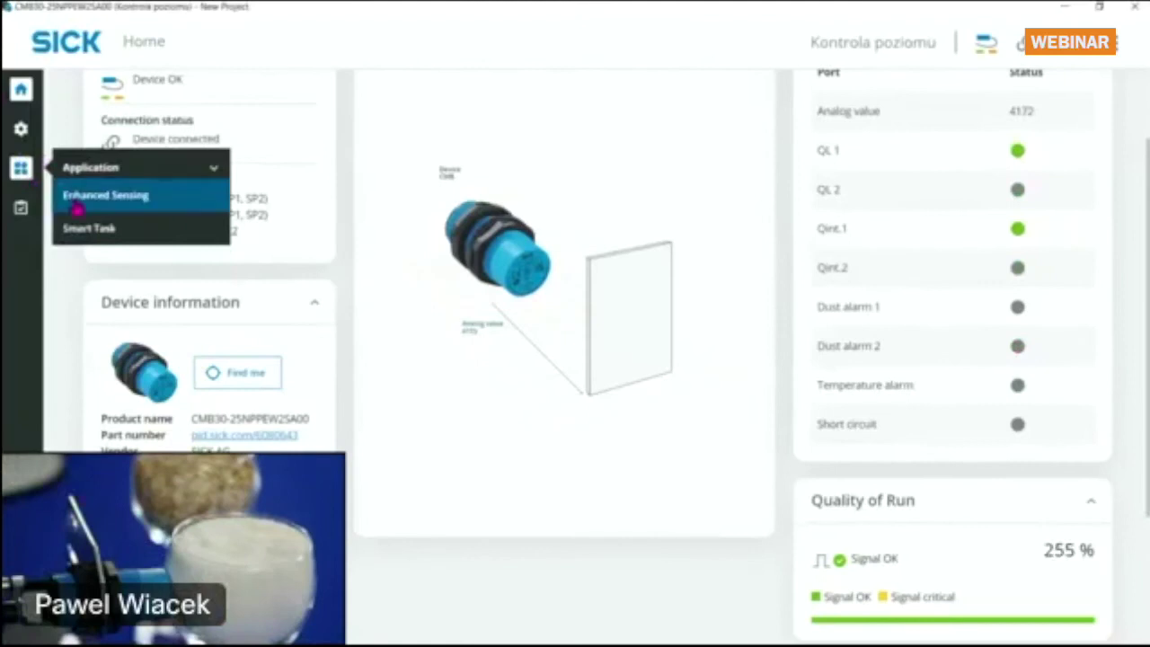
pyautogui.click(90, 196)
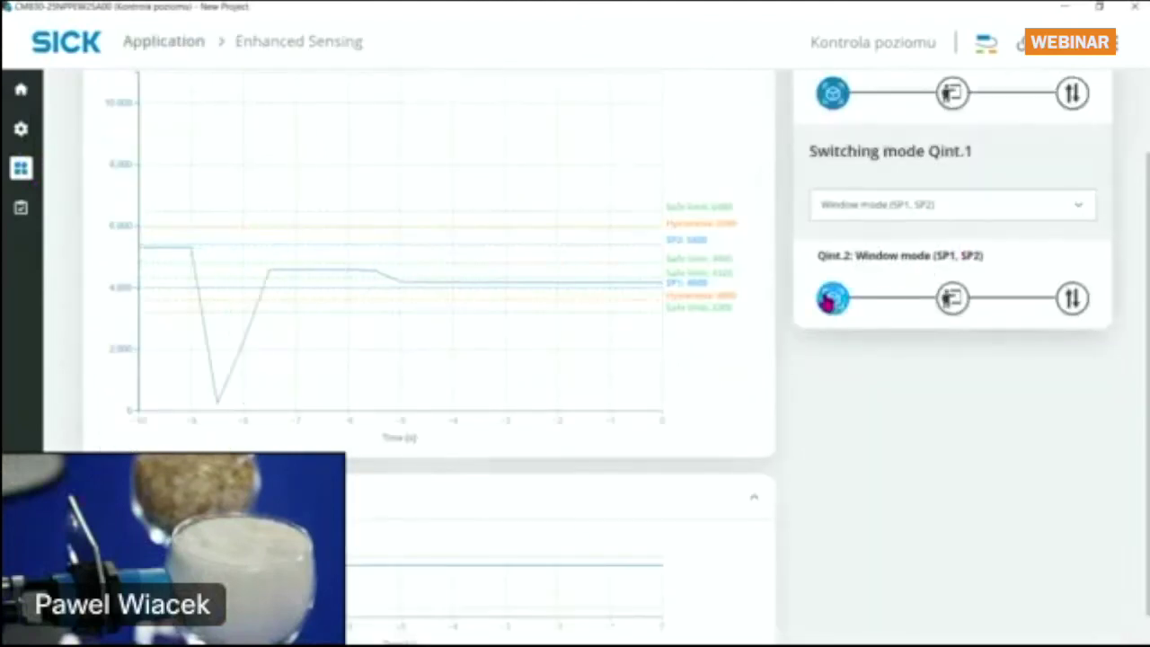
pyautogui.click(827, 300)
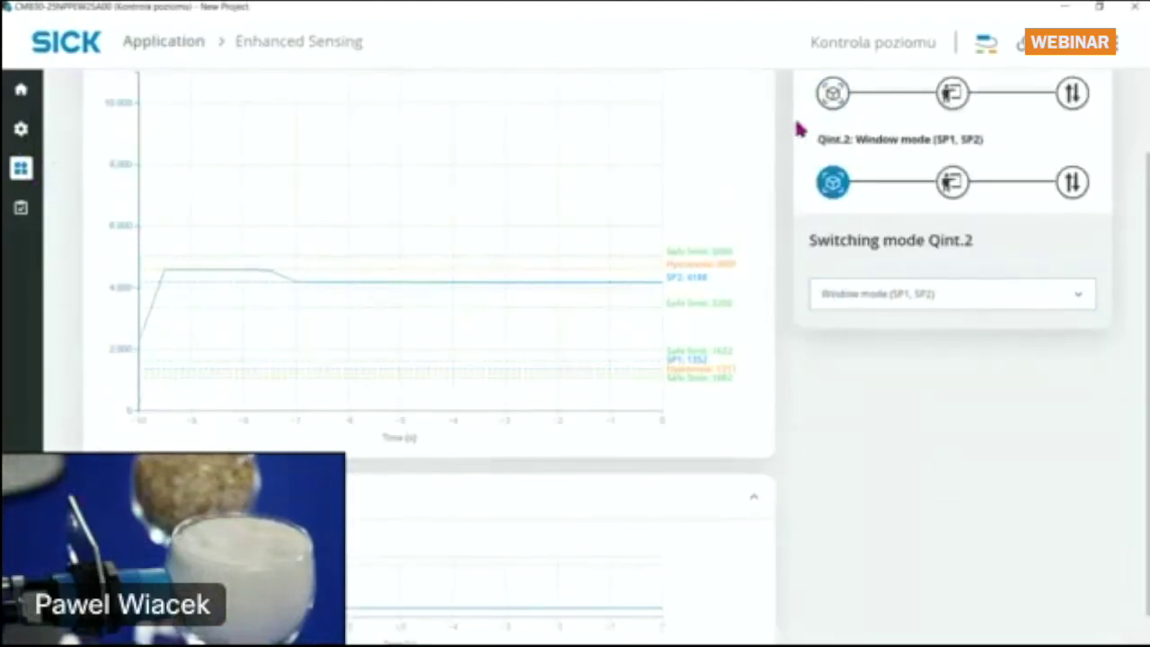
pyautogui.click(828, 99)
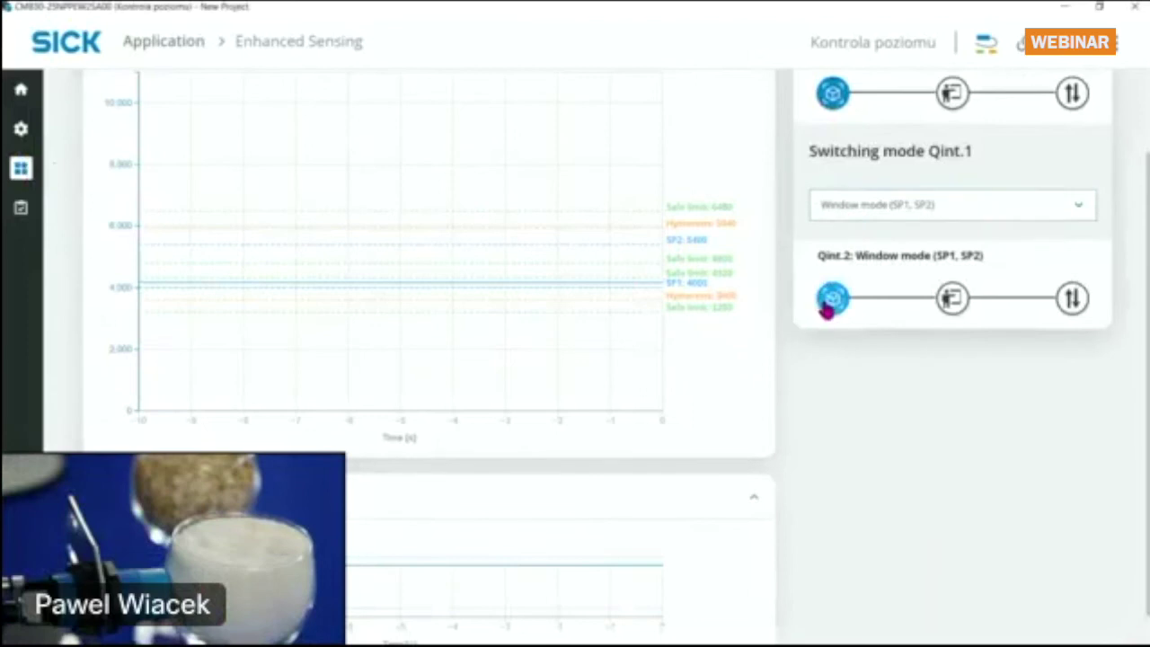
pyautogui.click(833, 302)
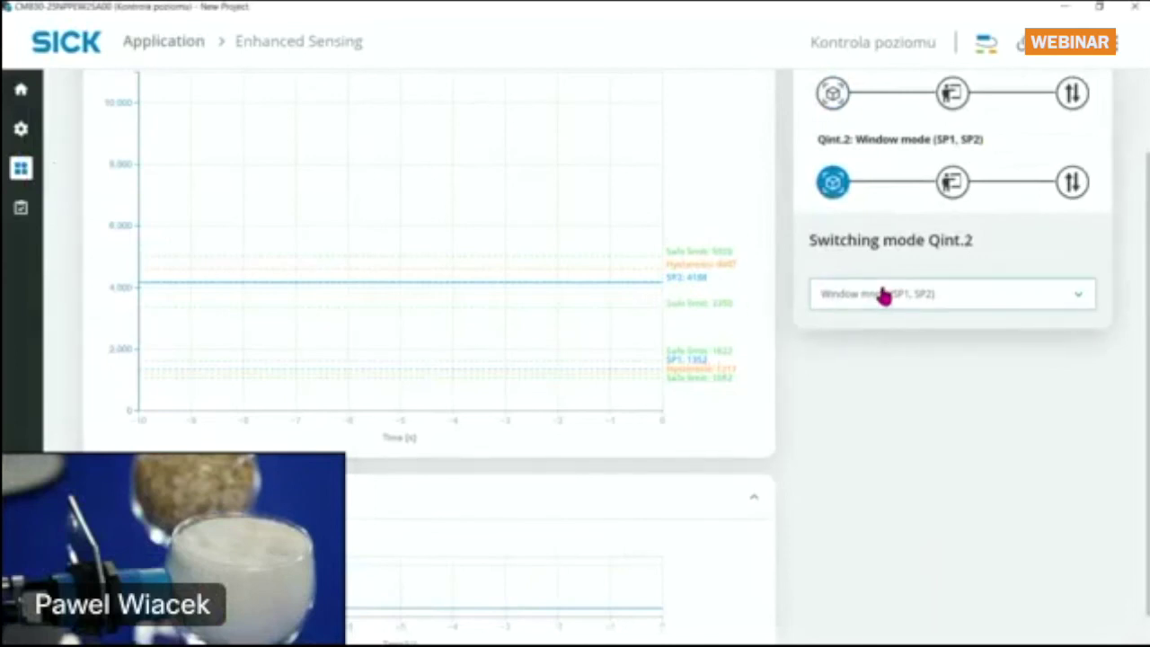
pyautogui.click(945, 184)
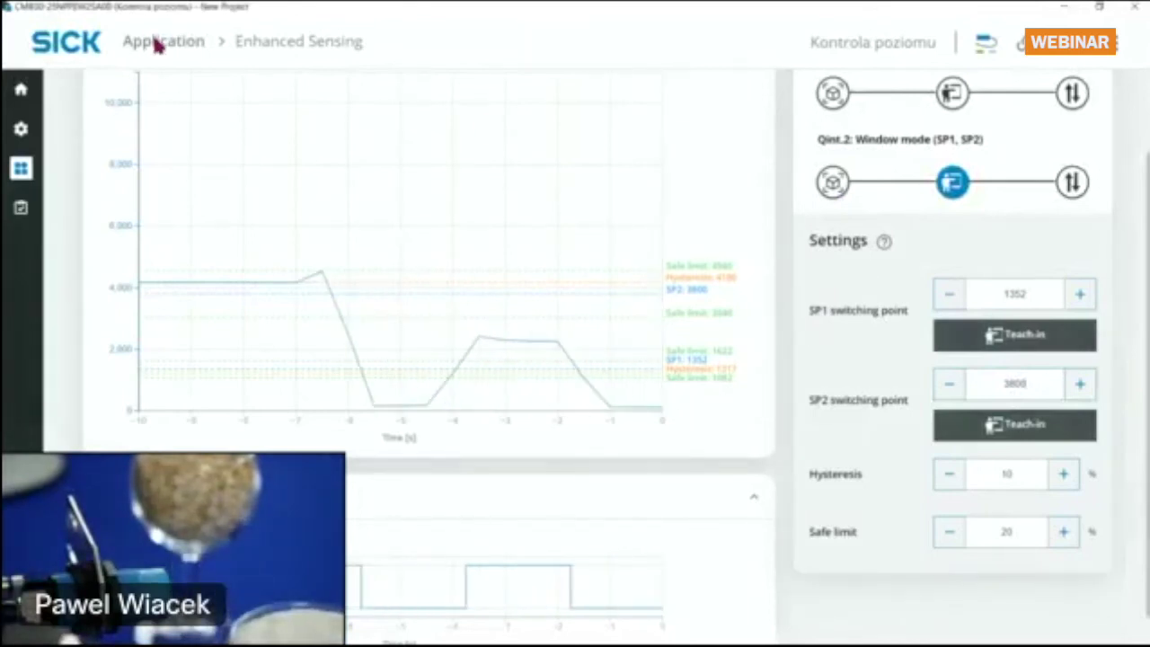
# Examine the output statuses on the home page and the preset application in the basic settings.
pyautogui.click(31, 95)
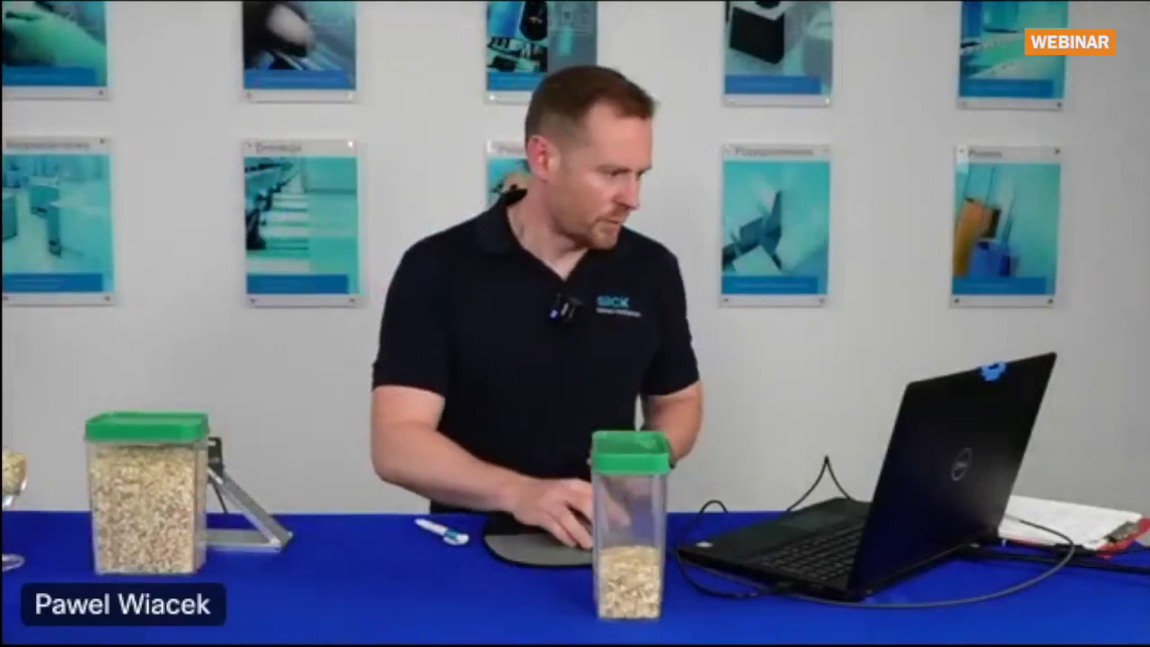
pyautogui.moveTo(14, 130)
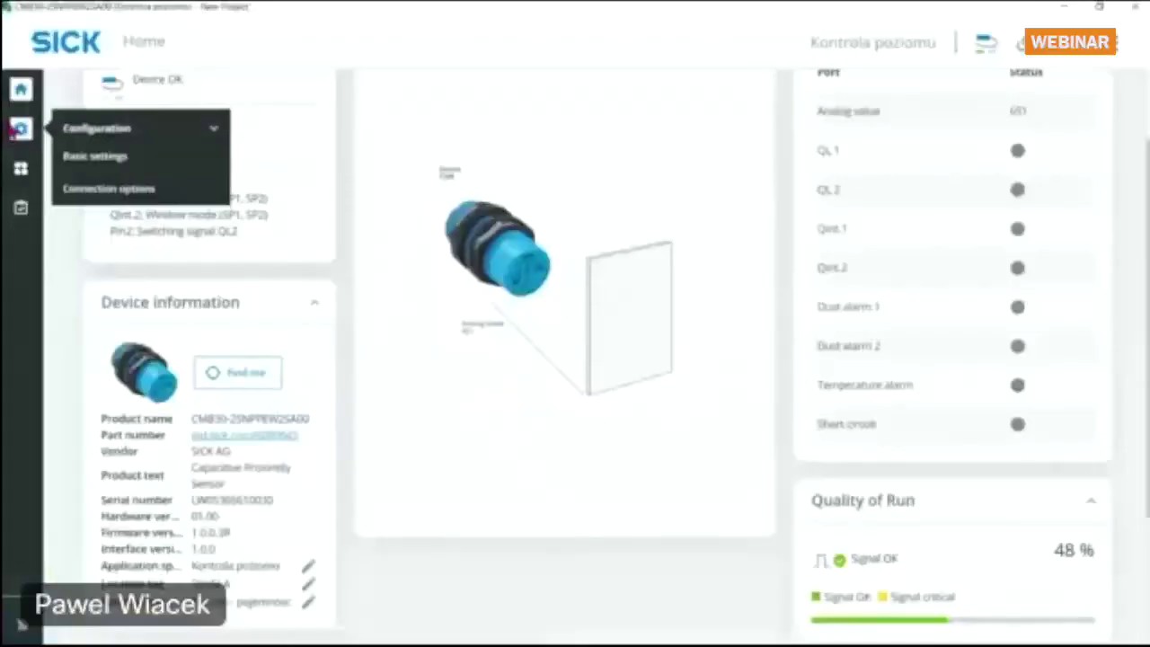
pyautogui.click(72, 156)
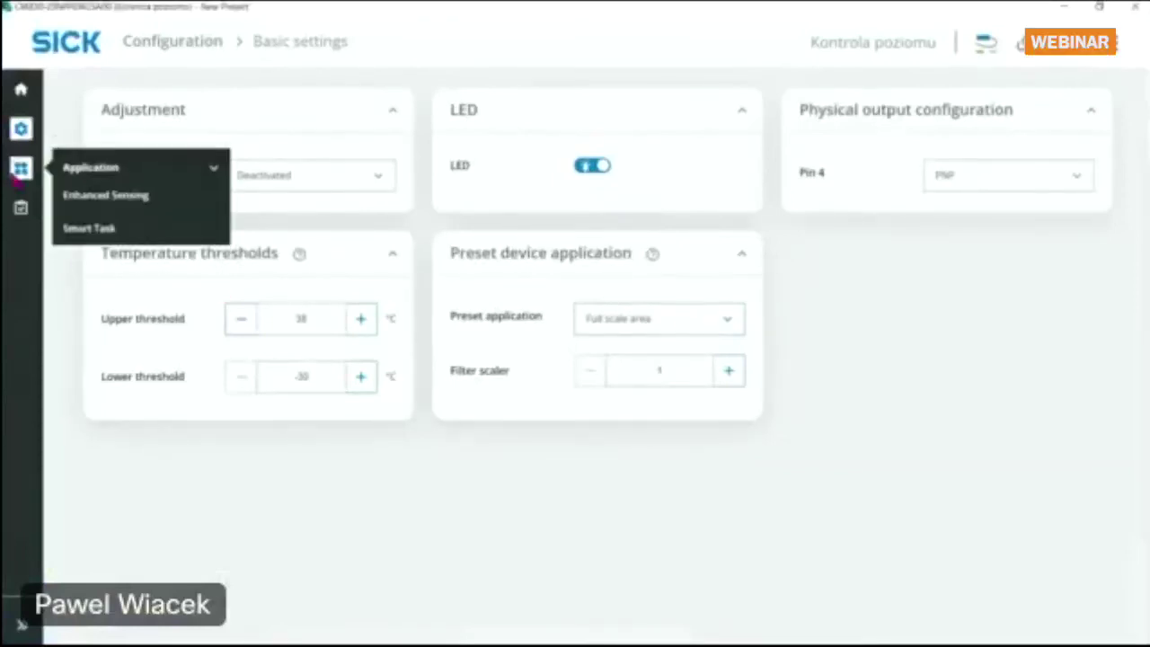
# Return to Enhanced Sensing and set the Qint.1 switching mode to Single point mode.
pyautogui.moveTo(33, 186)
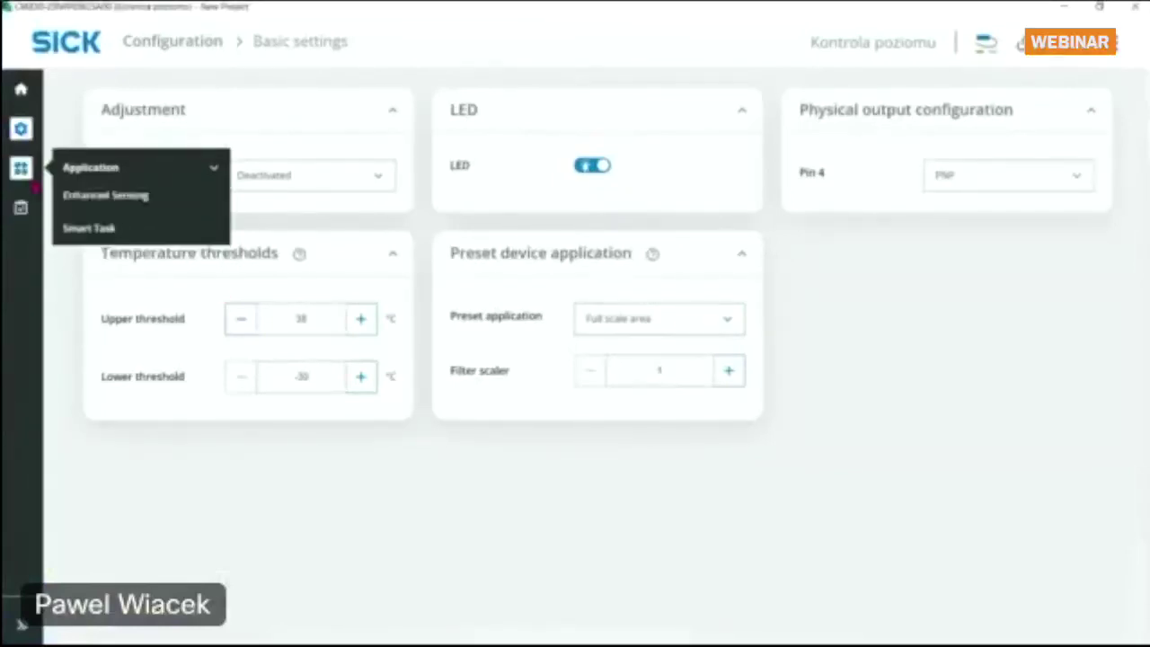
pyautogui.click(86, 207)
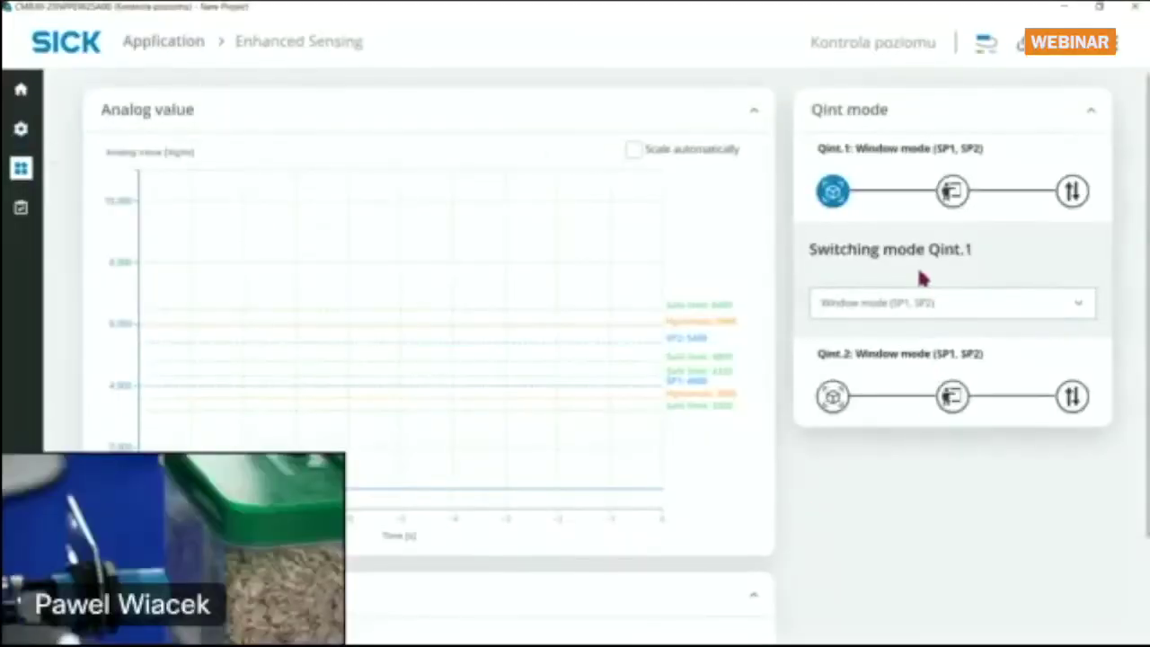
pyautogui.click(902, 321)
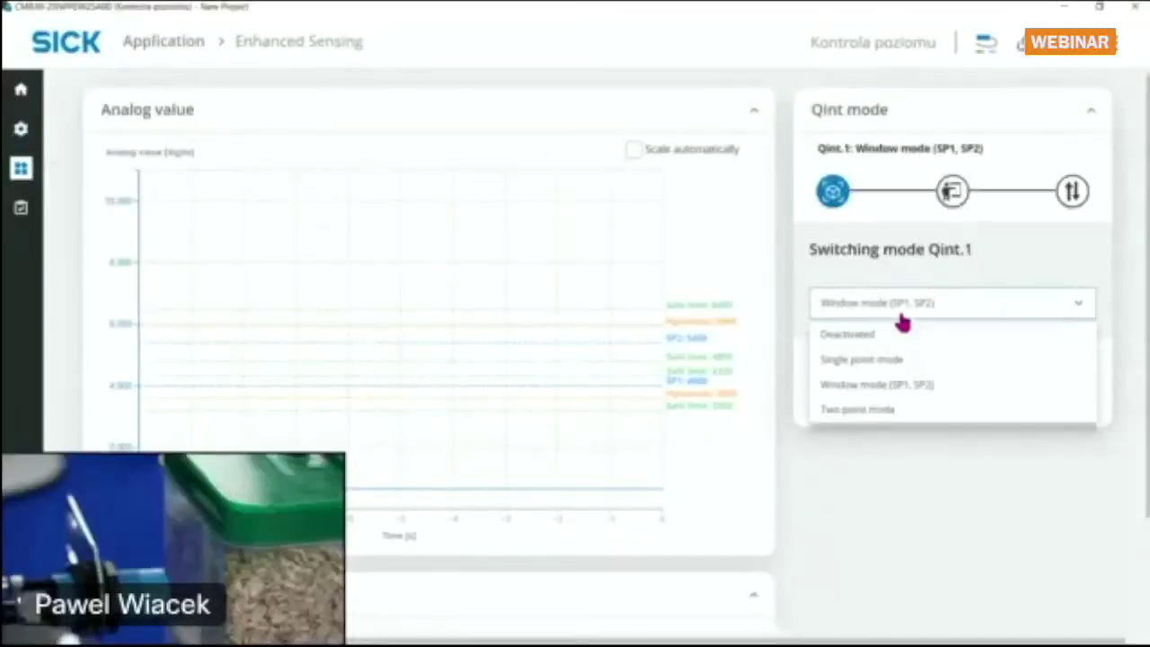
pyautogui.click(888, 363)
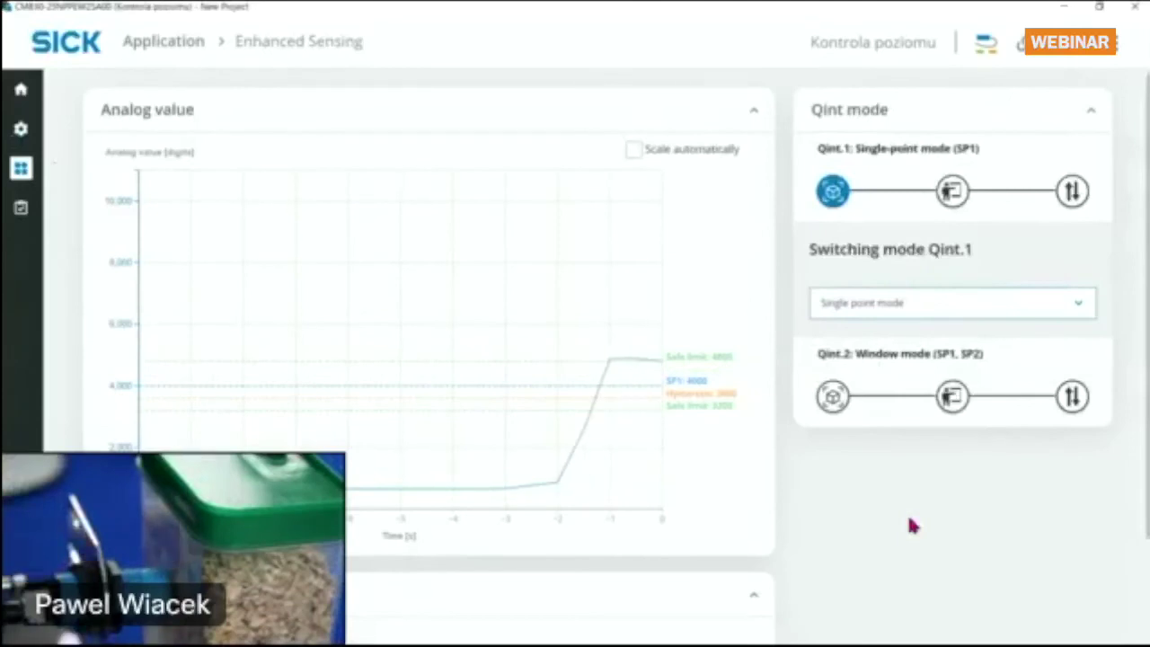
pyautogui.moveTo(621, 372)
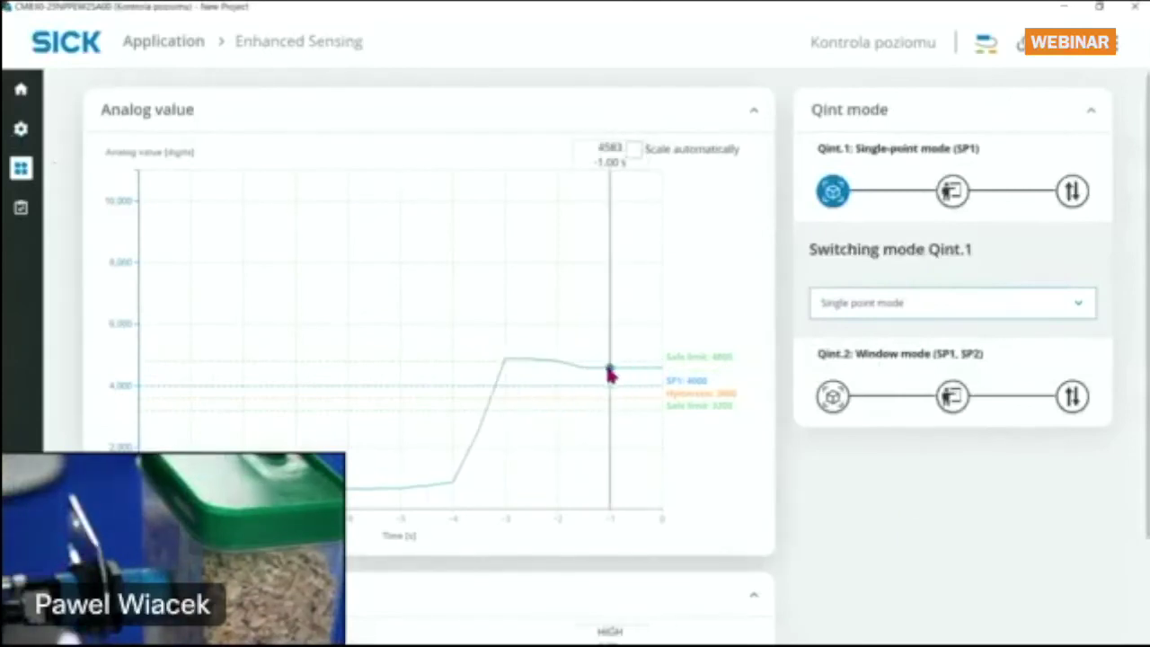